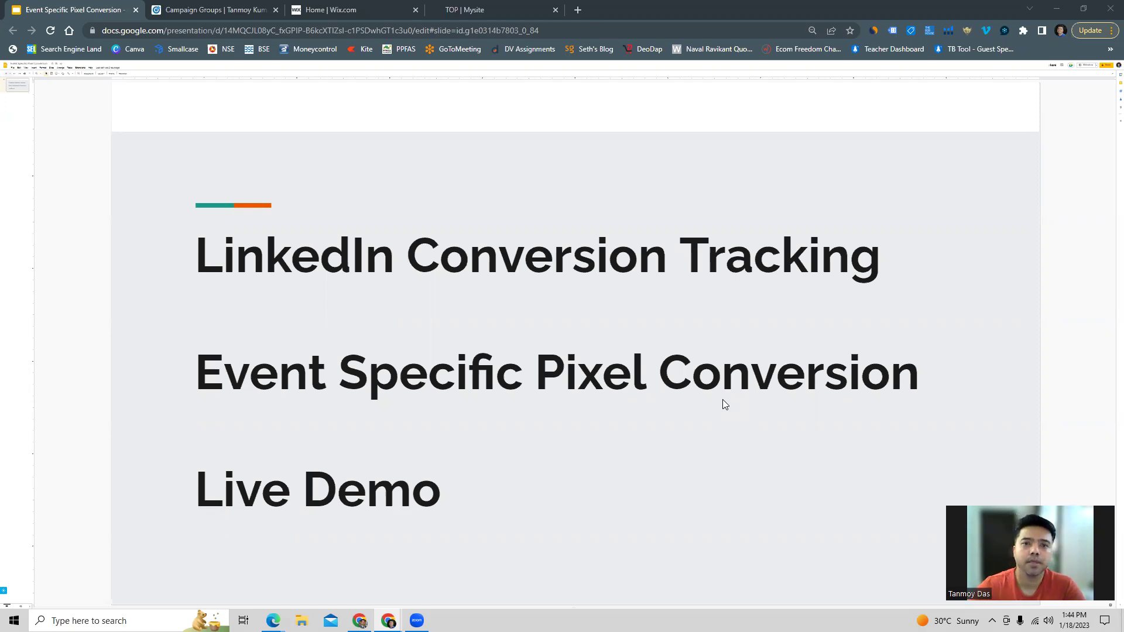
Step: Switch from Google Slides to the LinkedIn Campaign Manager Campaign Groups tab
click(244, 11)
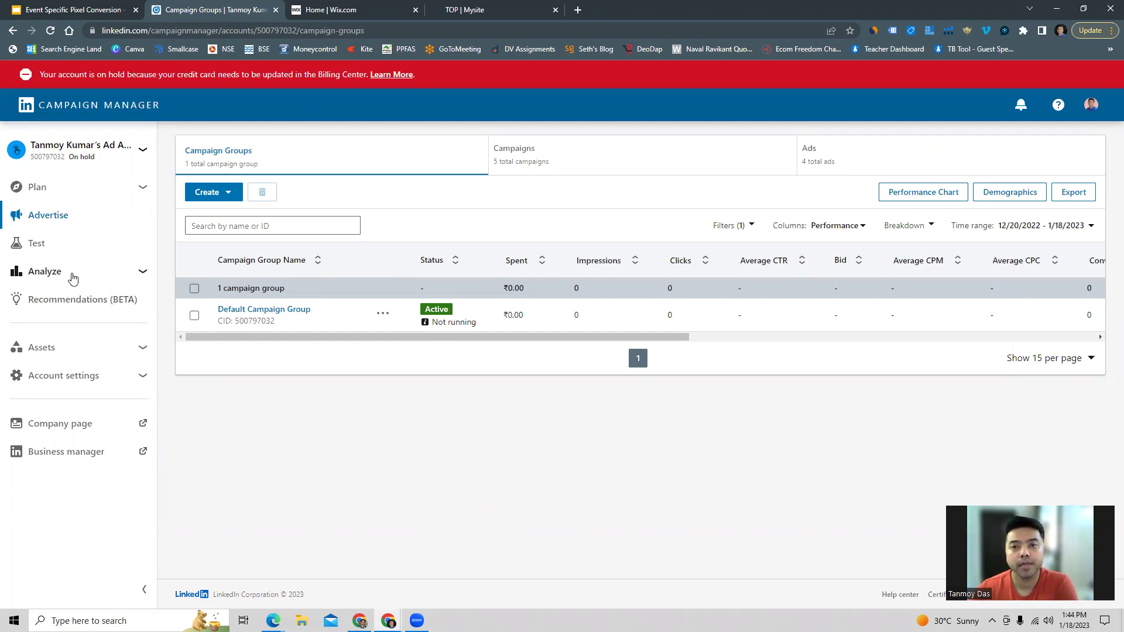
Step: Open the Insight Tag page from the Analyze section of the sidebar
click(72, 278)
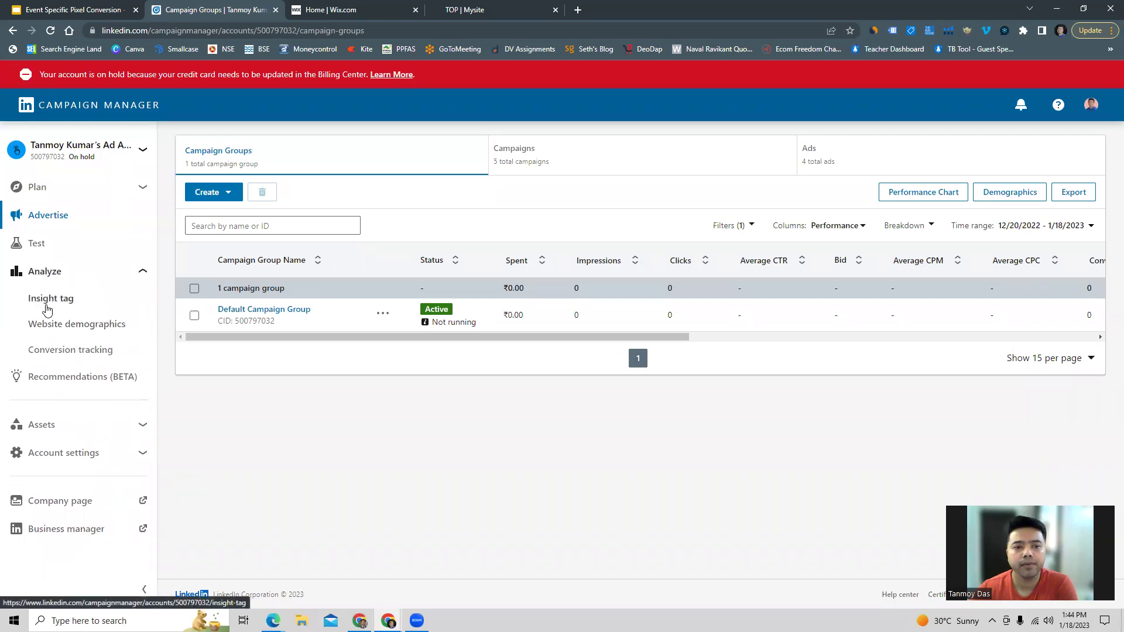
click(48, 311)
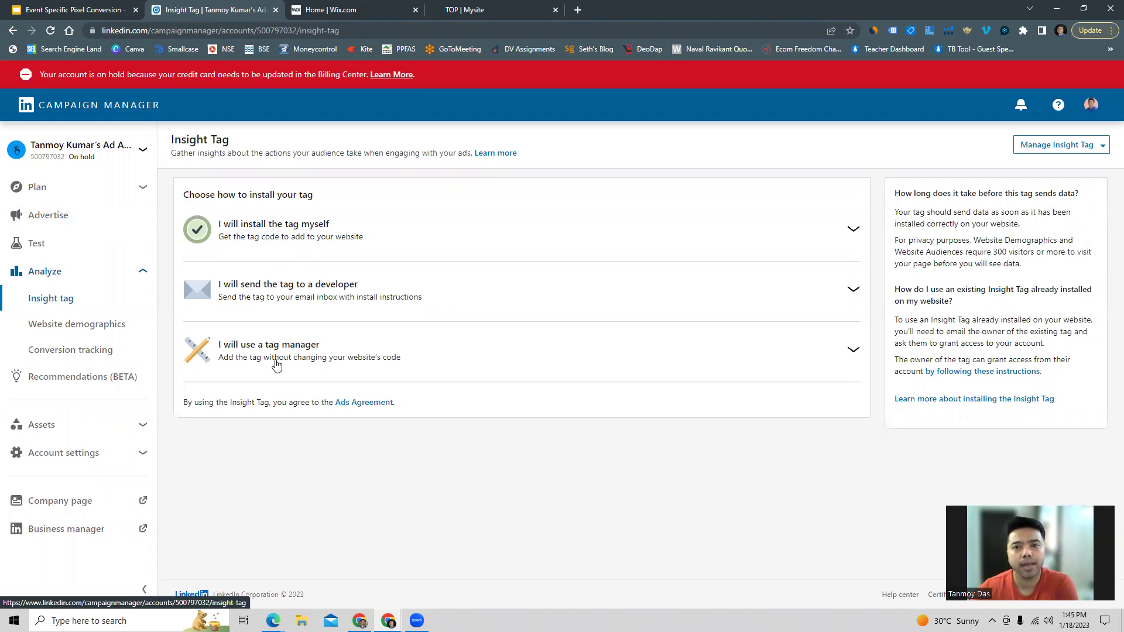
Step: Reveal the self-install Insight Tag code for the global footer and copy it
click(280, 242)
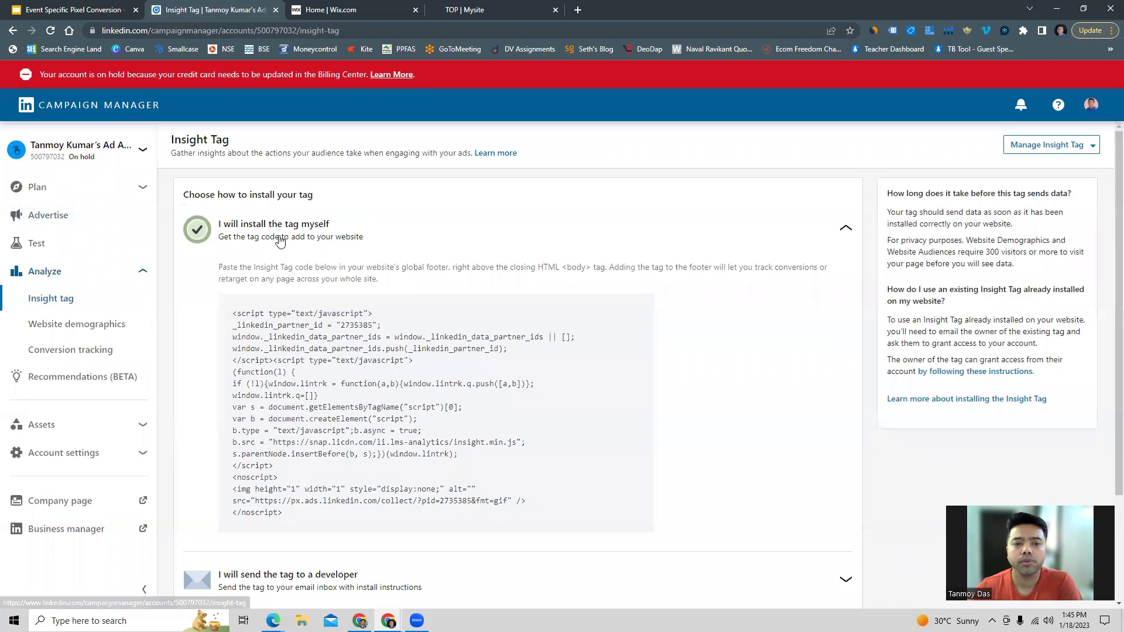
click(310, 370)
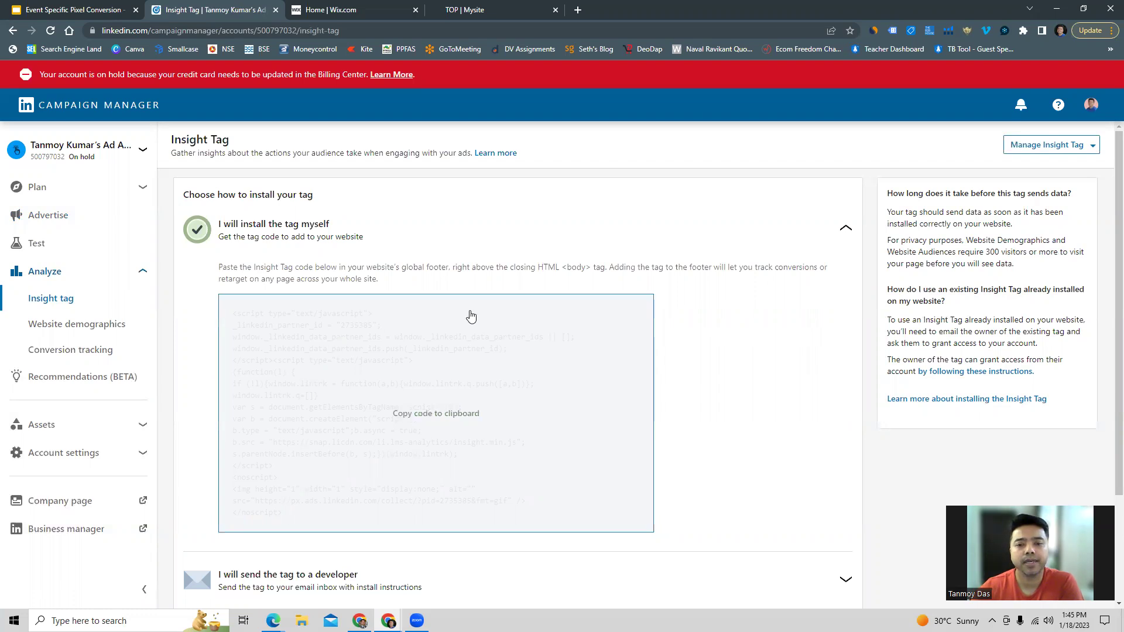
drag(353, 268, 449, 271)
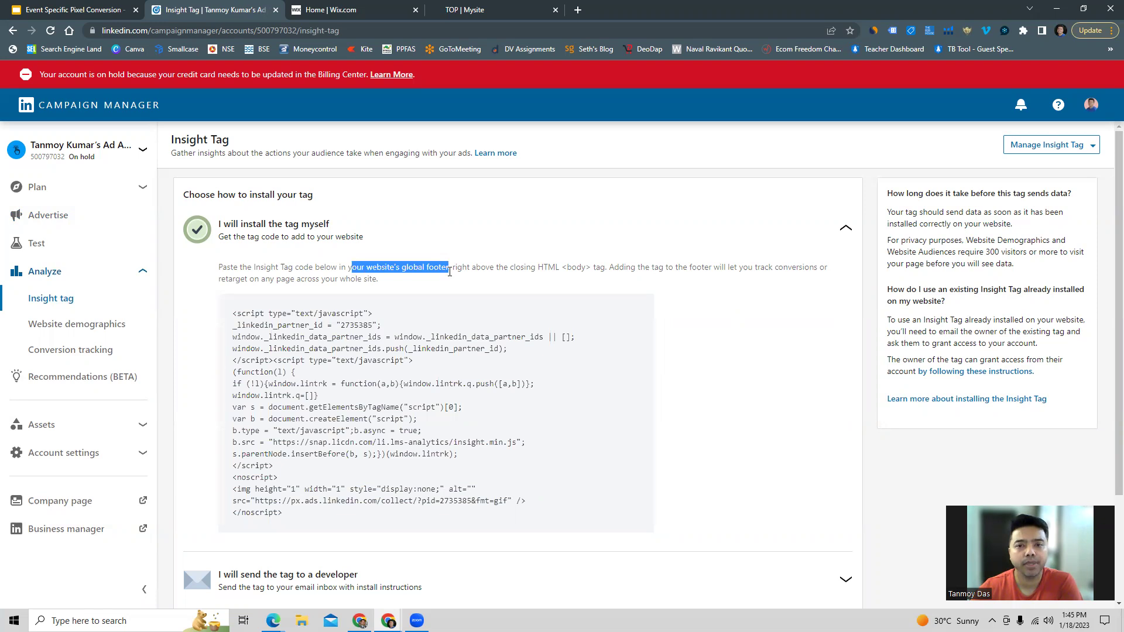
click(405, 385)
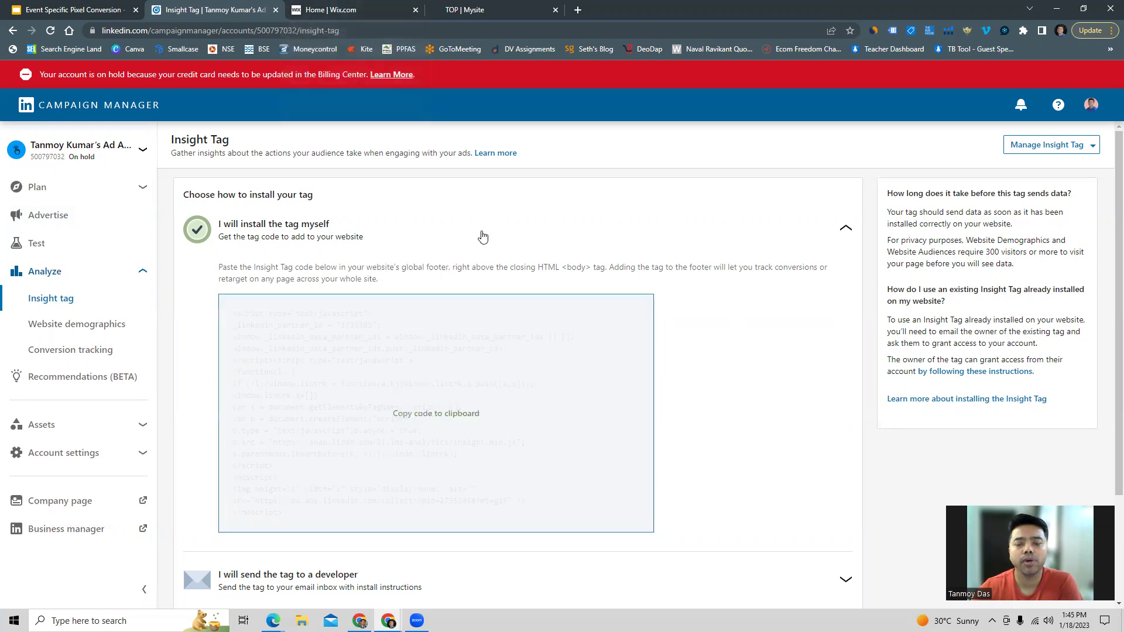
Step: Scan the live tanmoykrdas.org site with the Insight Tag Checker, which finds no tags
click(506, 5)
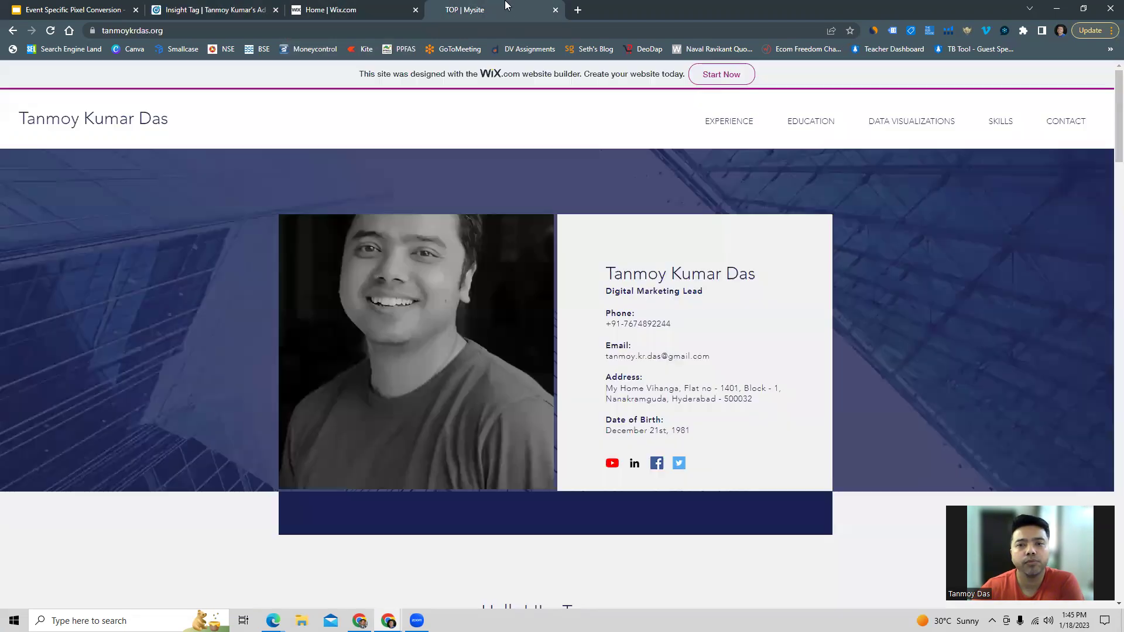
click(931, 36)
click(854, 210)
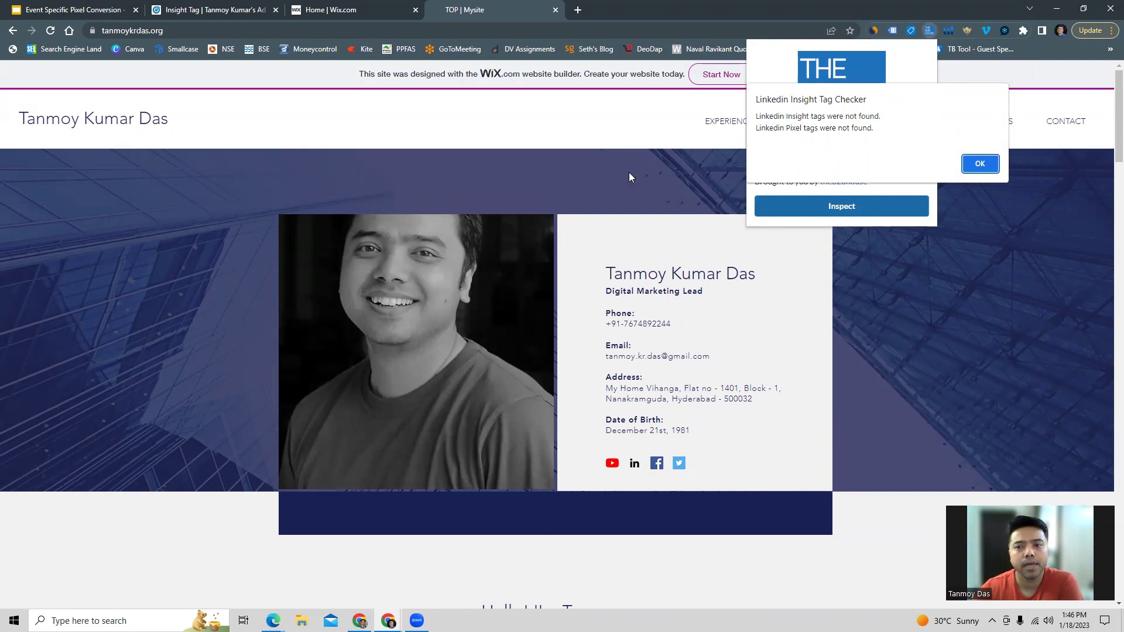
click(974, 167)
click(892, 206)
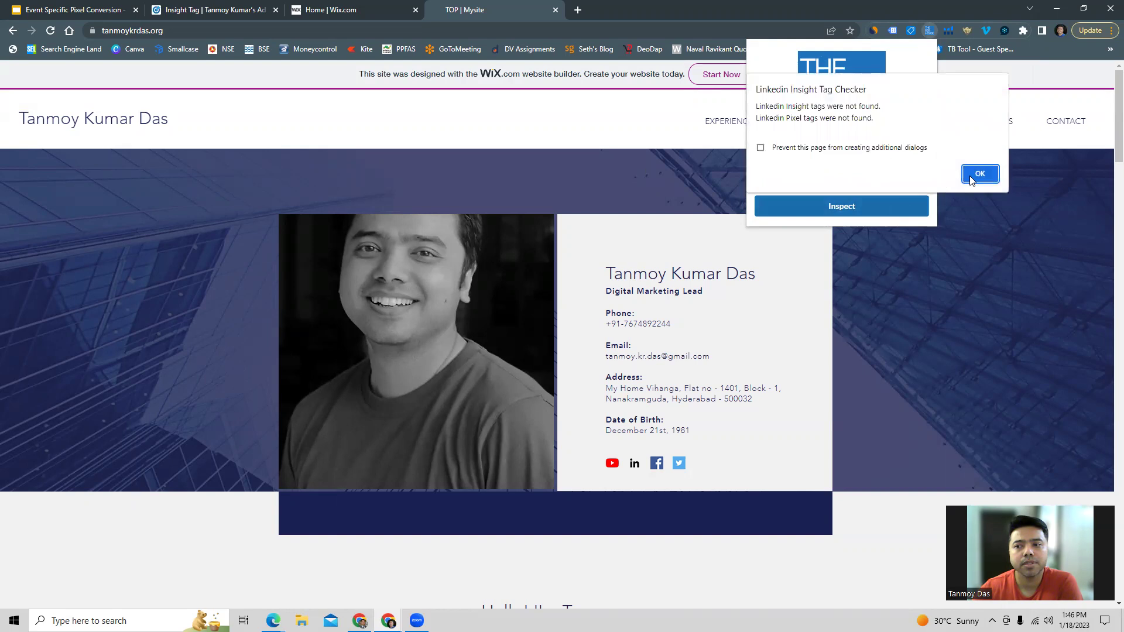
click(976, 171)
click(956, 244)
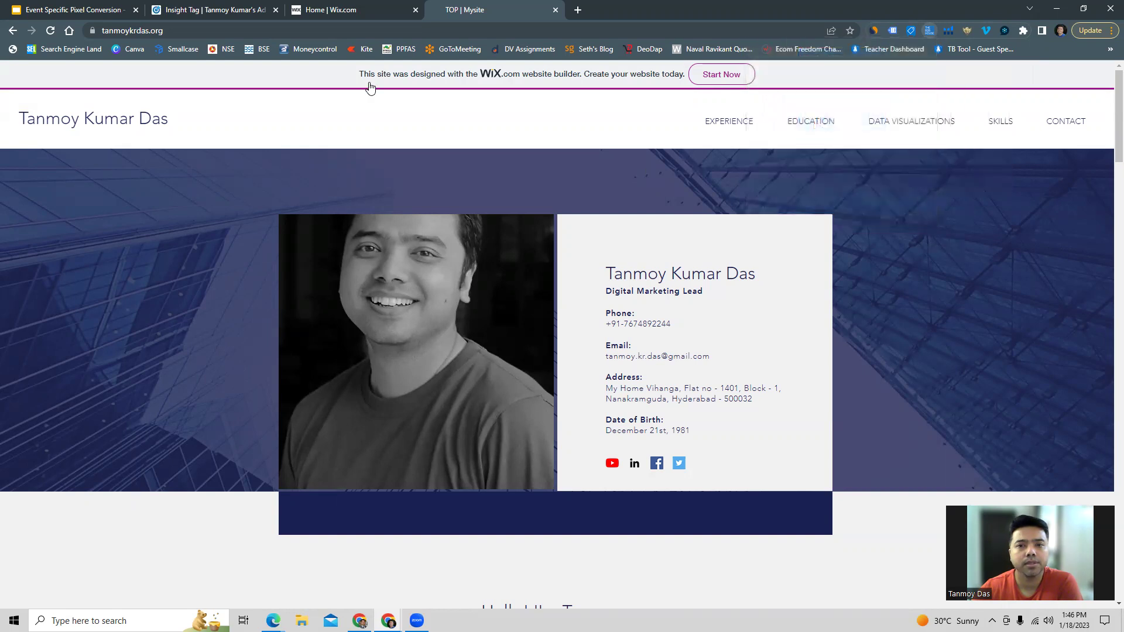
Step: Open the site's Settings > Advanced > Custom code page in the Wix dashboard
click(345, 10)
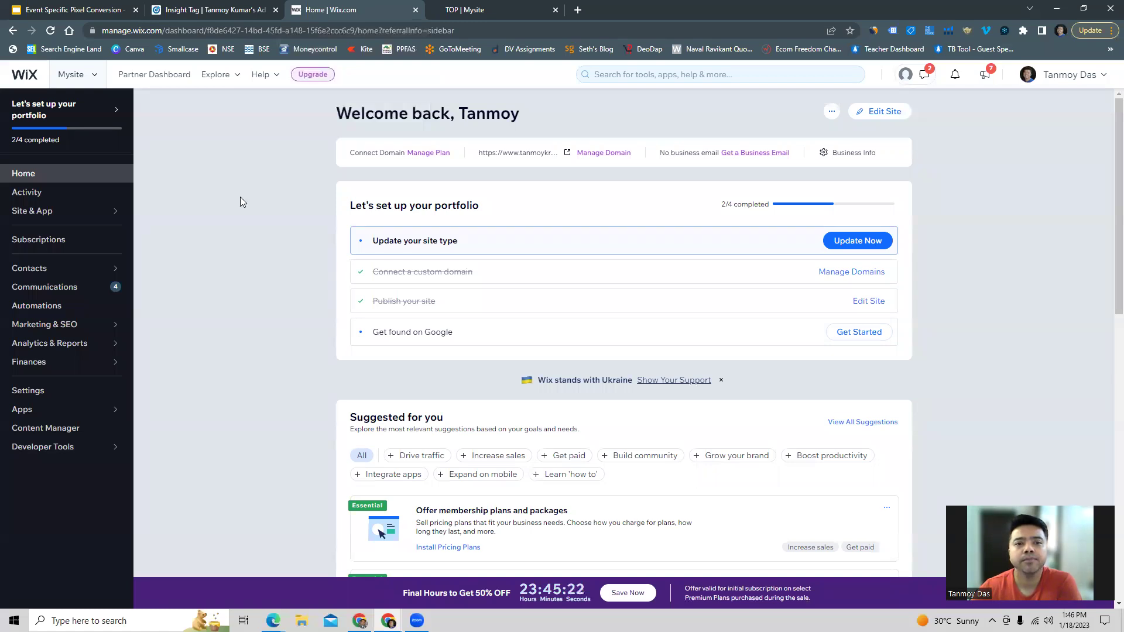
click(27, 391)
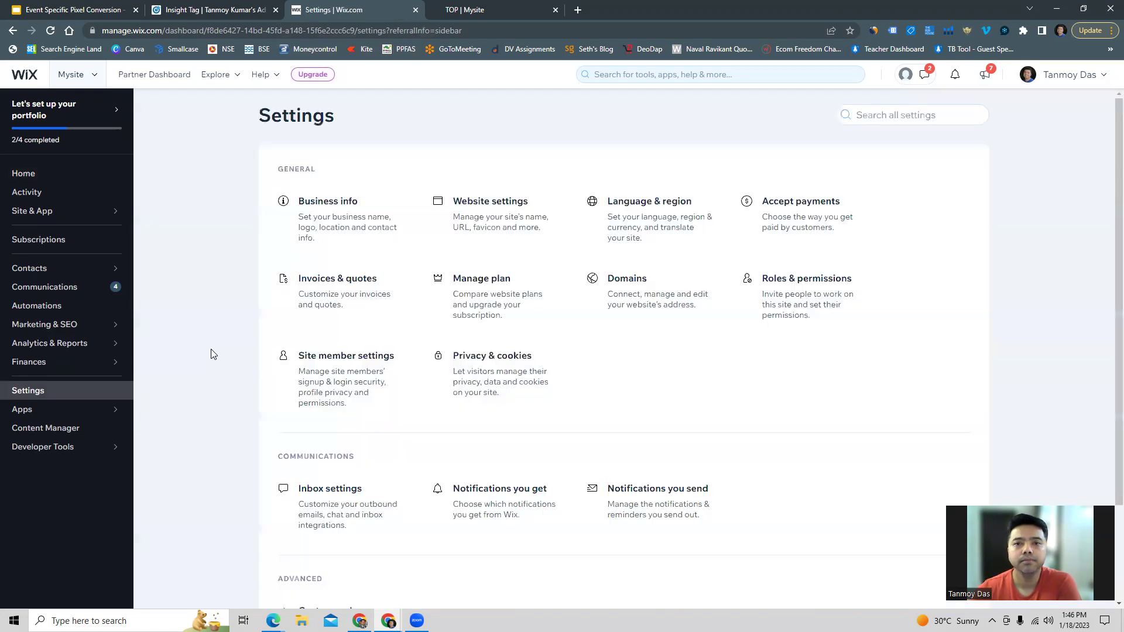
scroll(231, 333, down, 2)
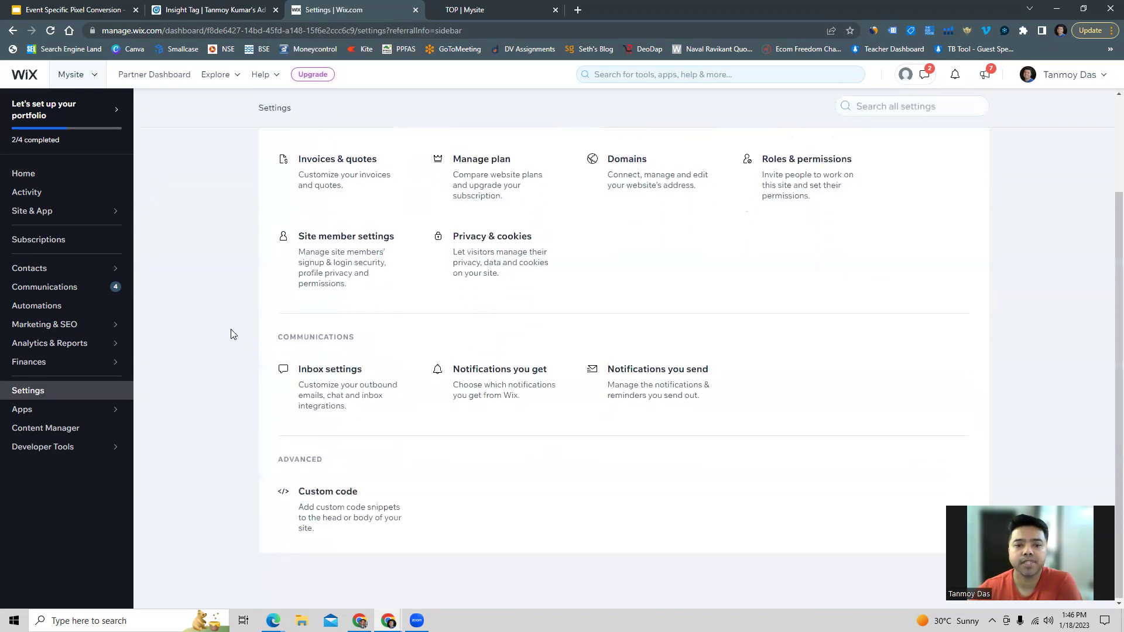
double_click(294, 459)
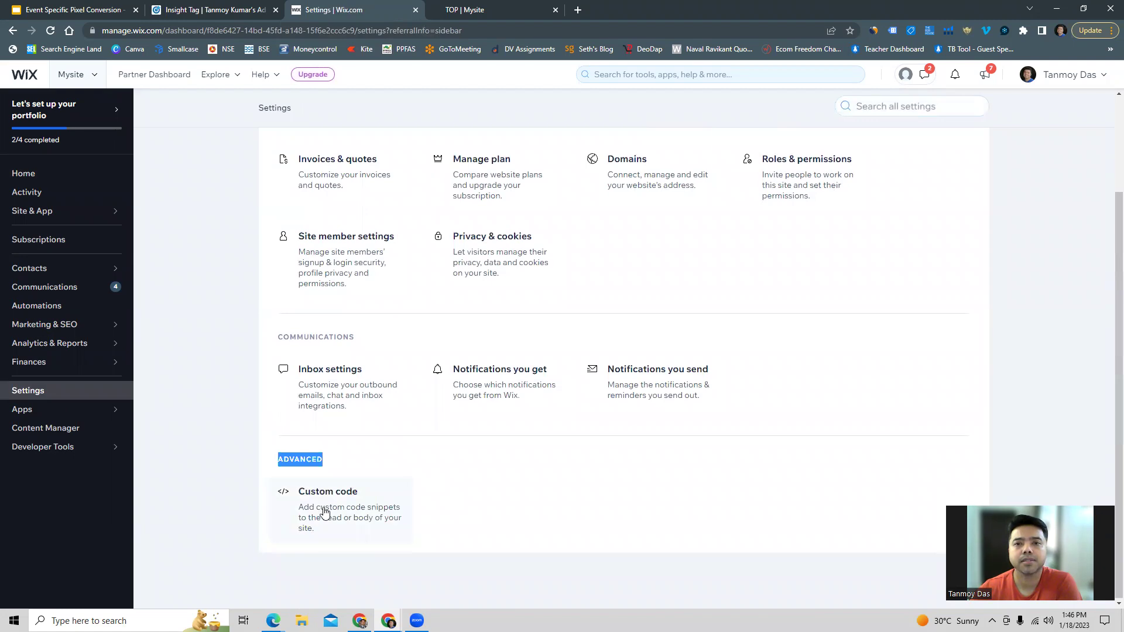
click(324, 513)
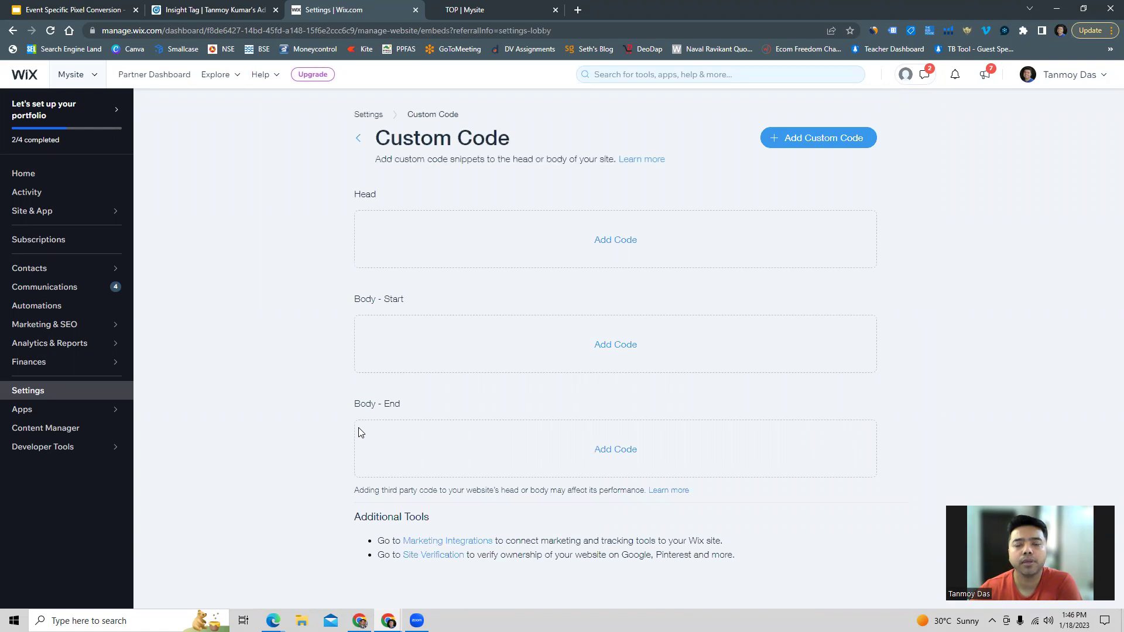
double_click(391, 404)
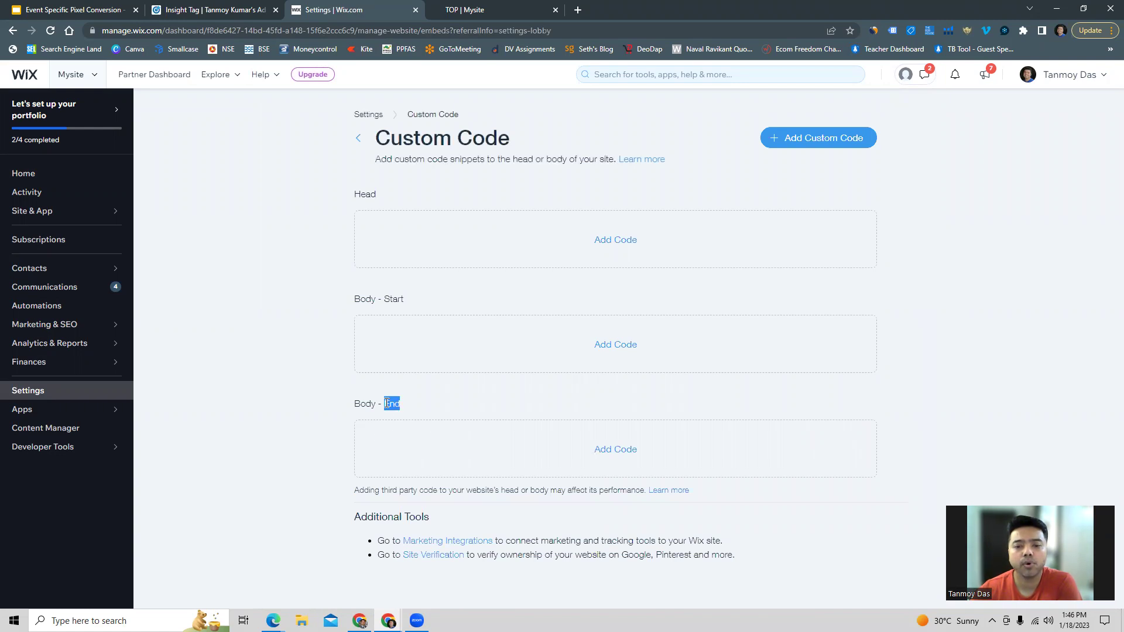
Step: Paste the Insight Tag into a new all-pages Body - End snippet, apply it, and reload
click(595, 456)
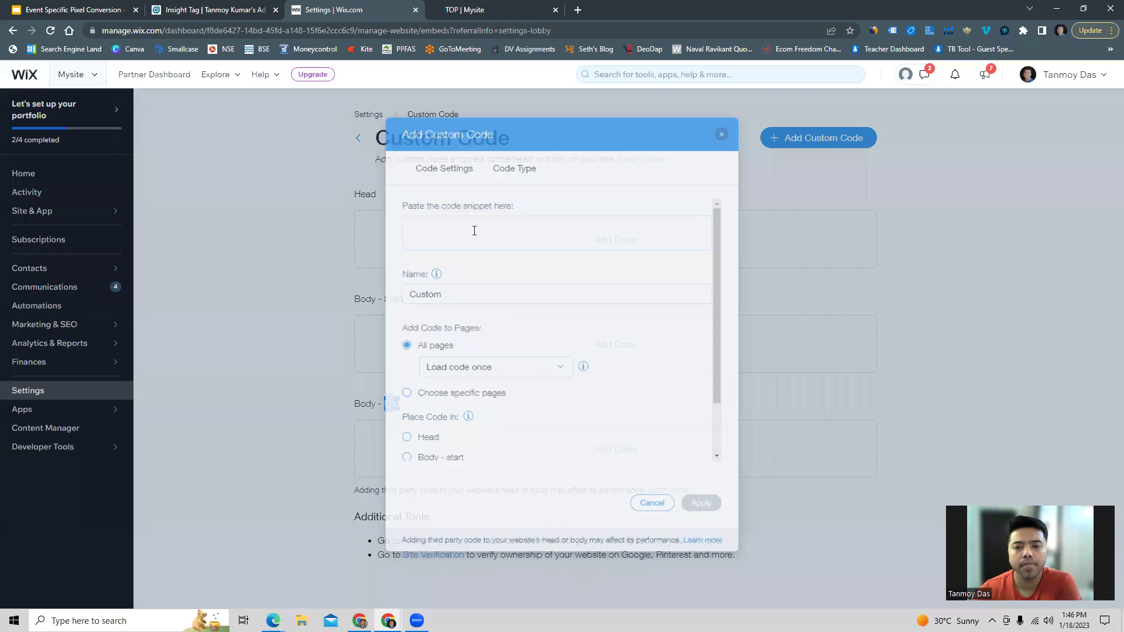
click(467, 220)
key(ctrl+v)
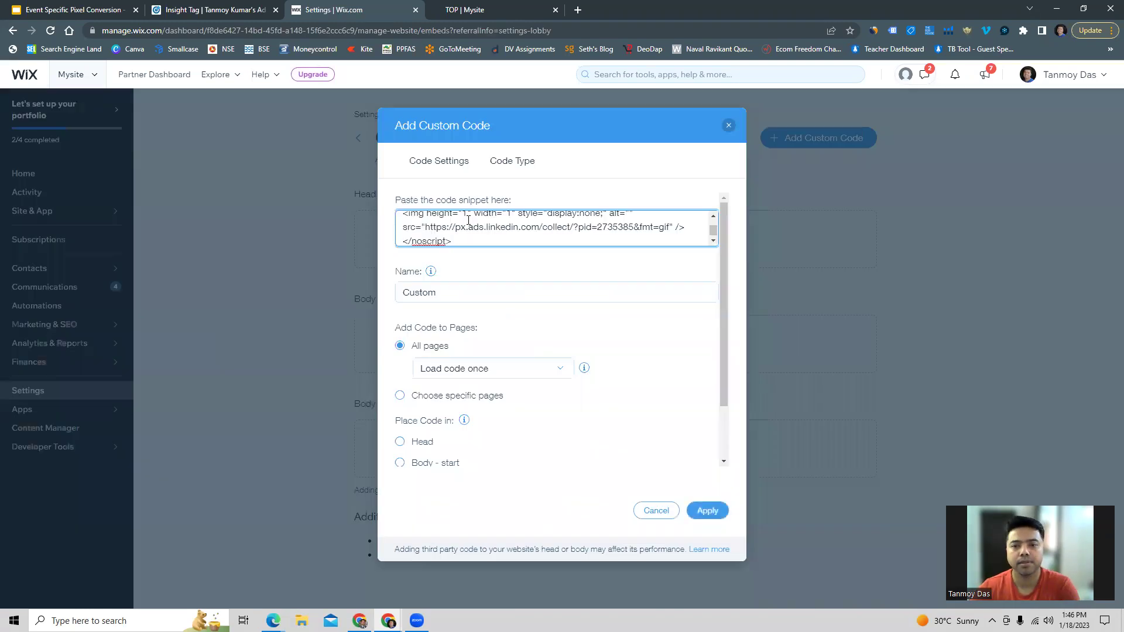
scroll(468, 221, up, 6)
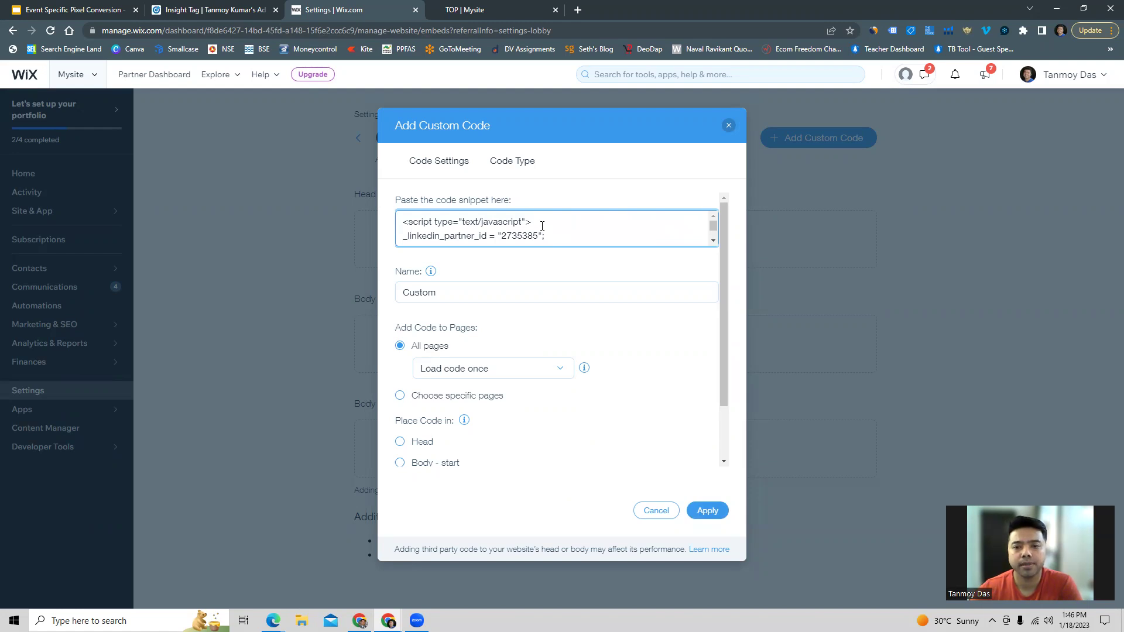
scroll(542, 226, down, 5)
click(708, 512)
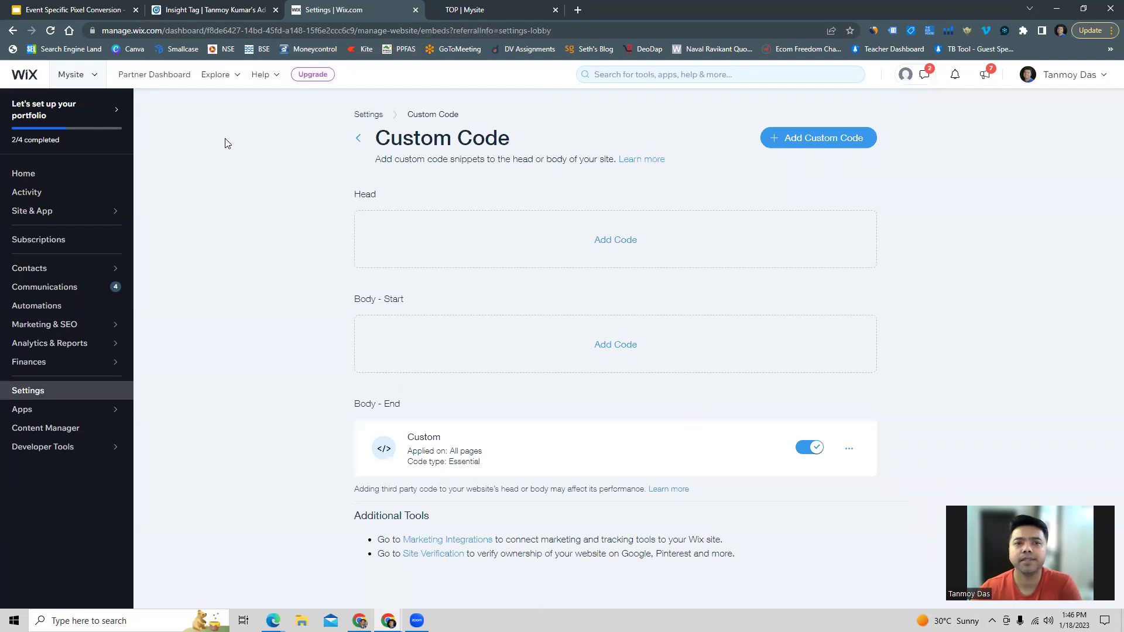
key(F5)
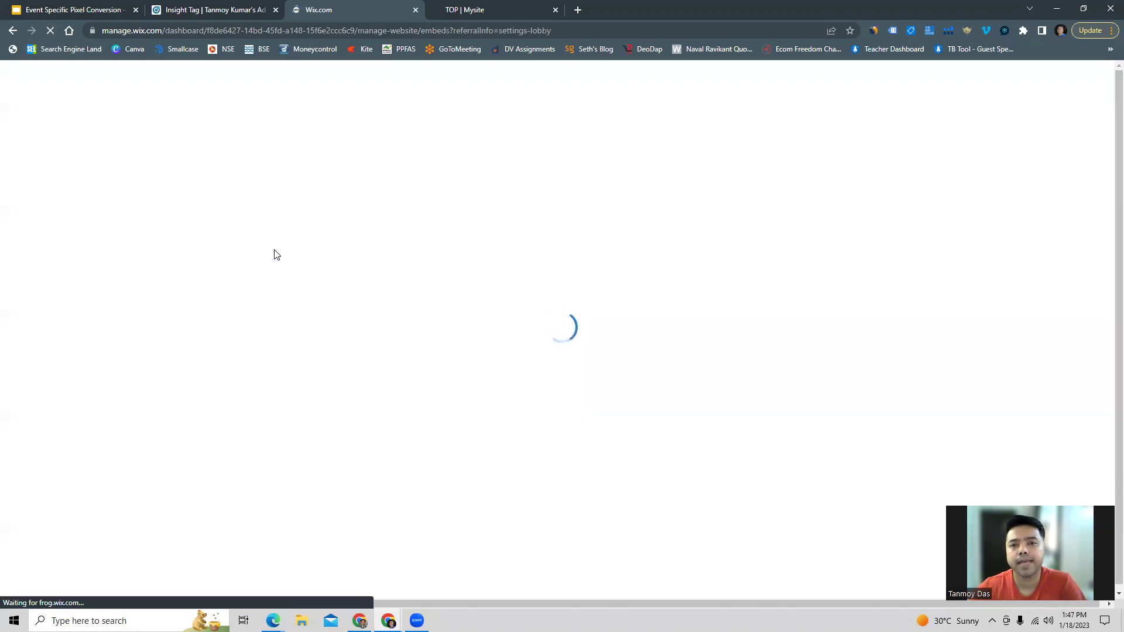
Step: Reload tanmoykrdas.org and rerun the Insight Tag Checker, which reports Status: Success
click(465, 9)
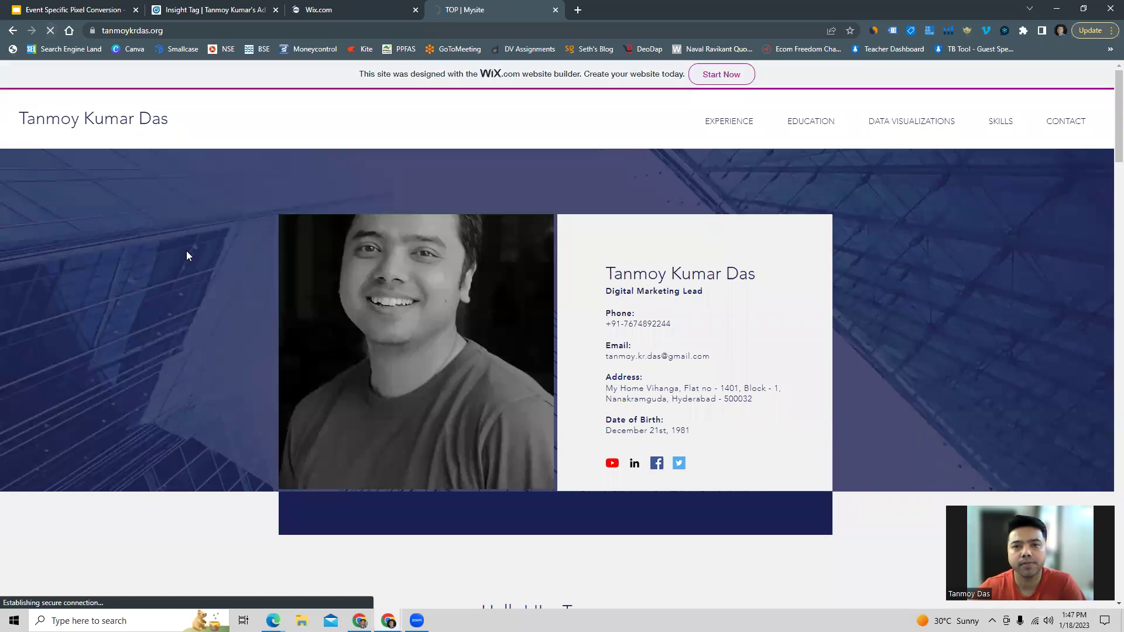
key(F5)
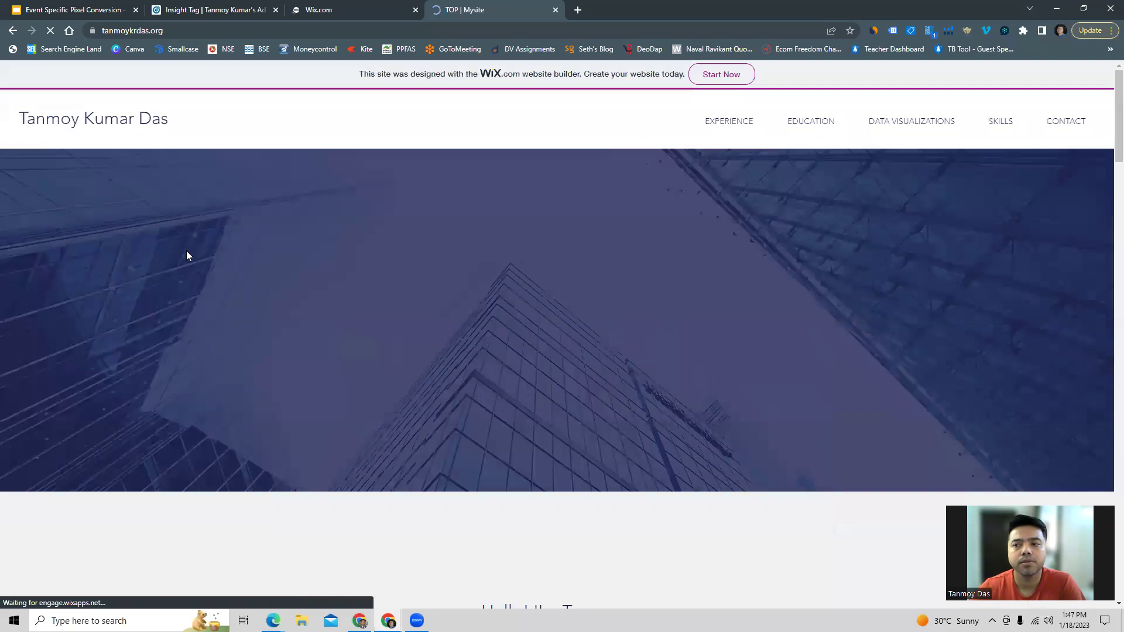
click(931, 33)
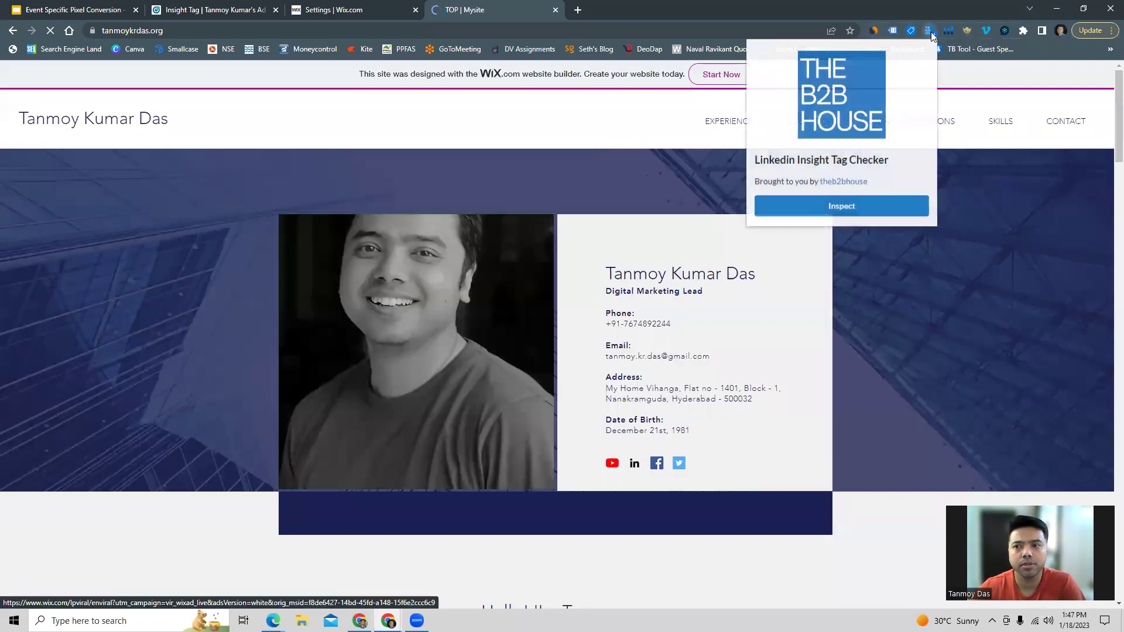
click(873, 214)
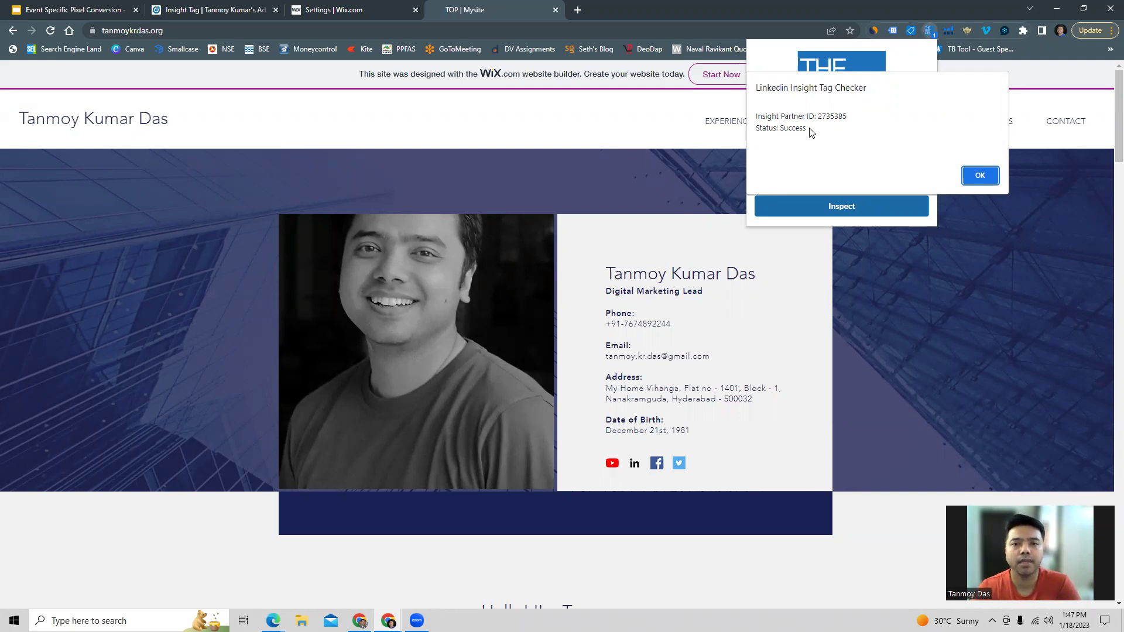
click(975, 176)
click(661, 117)
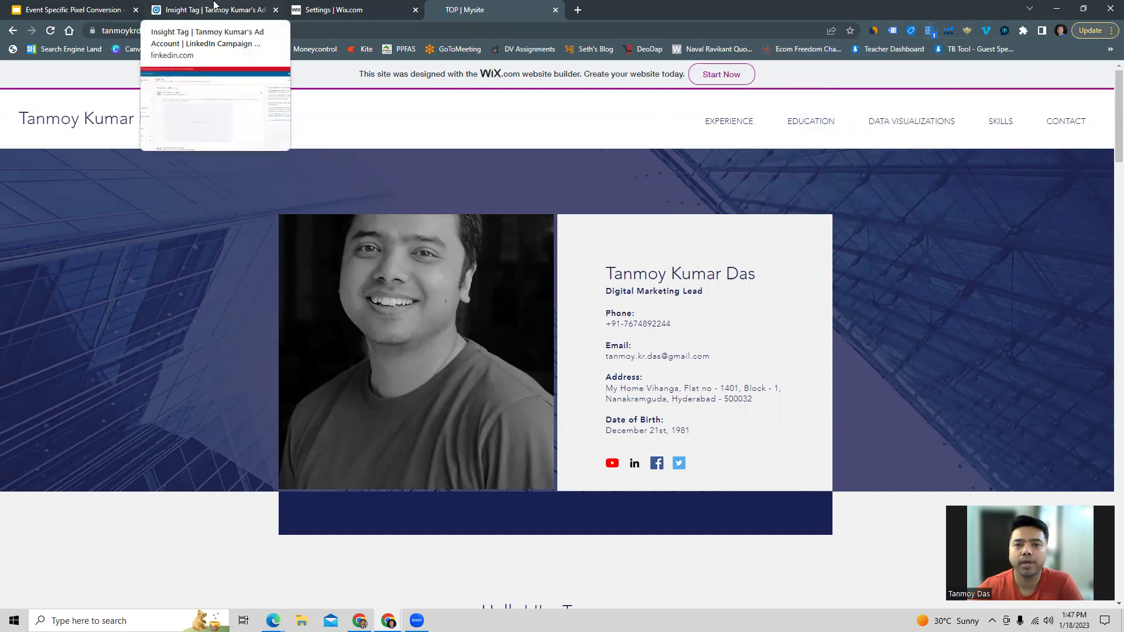
Step: Start a new online conversion from Analyze > Conversion tracking in Campaign Manager
click(214, 9)
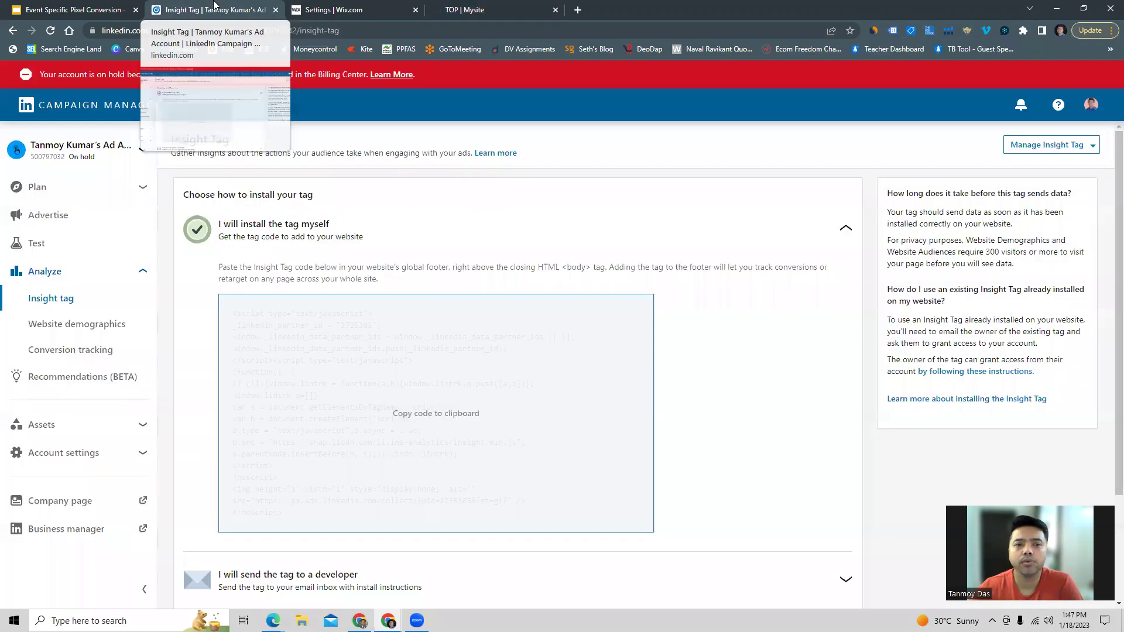
click(86, 351)
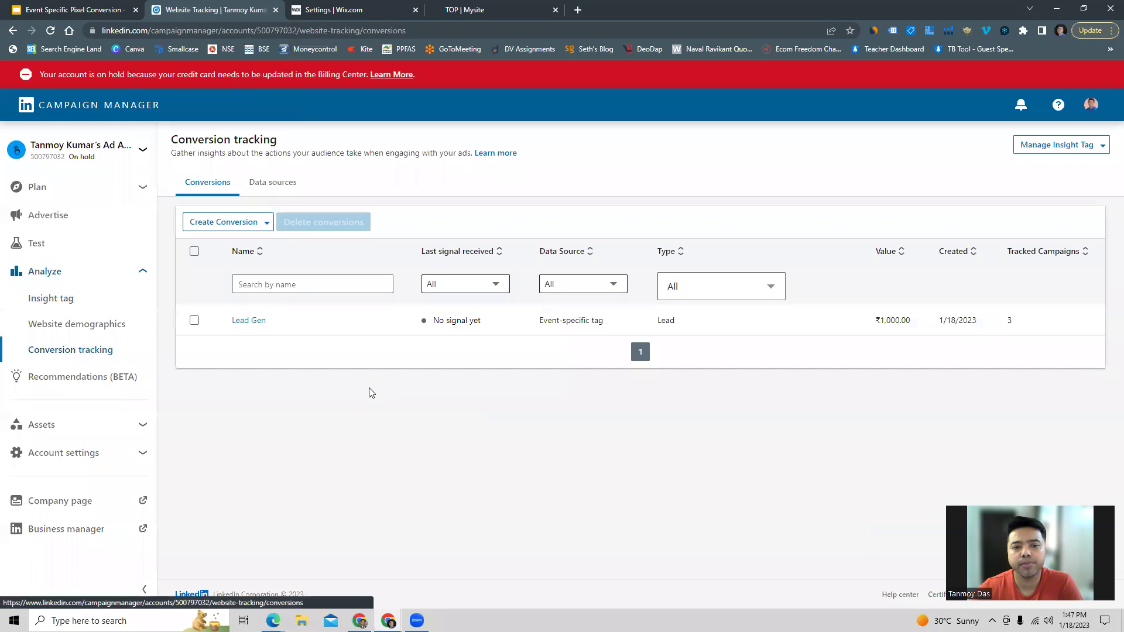
click(253, 227)
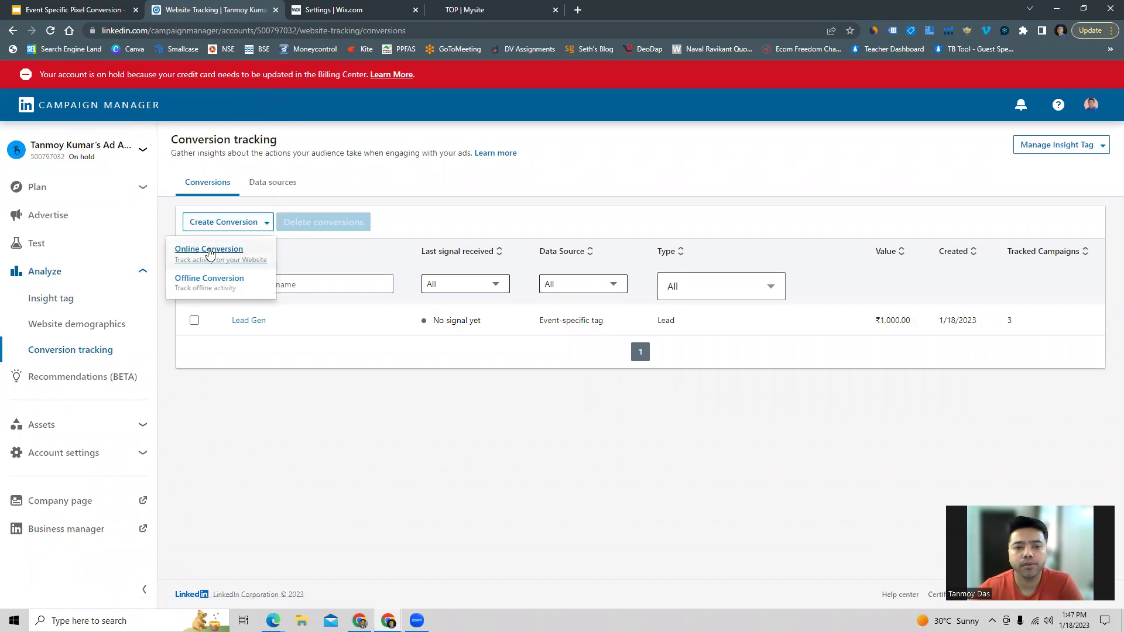
click(209, 250)
click(374, 302)
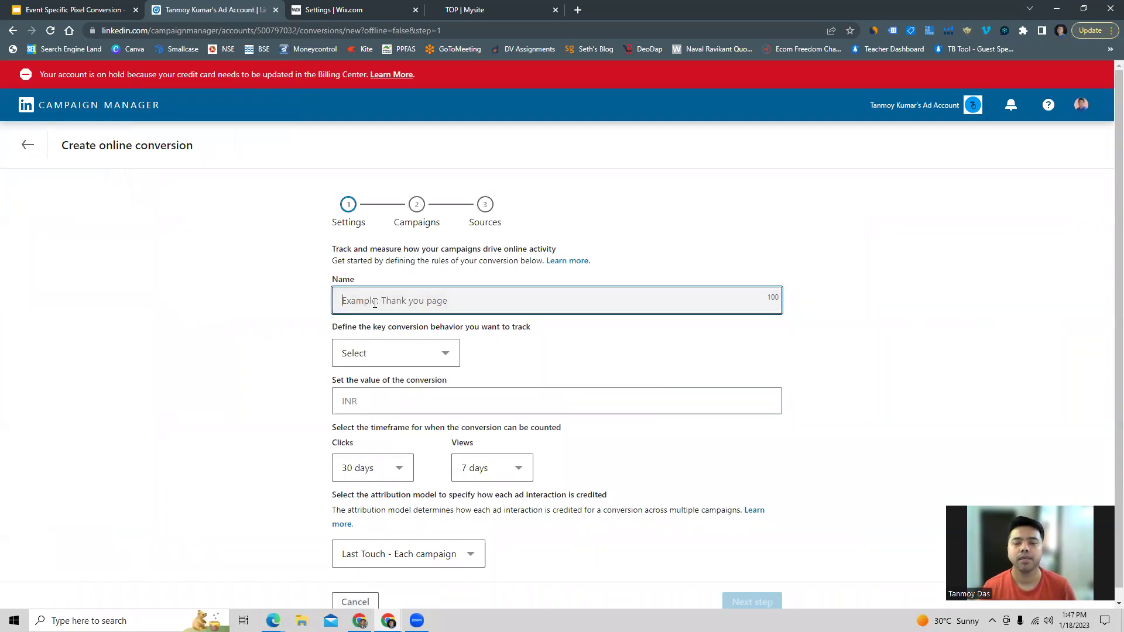
Step: Name the conversion 'Purchase' and set its tracked behaviour to Purchase
text(Purcha)
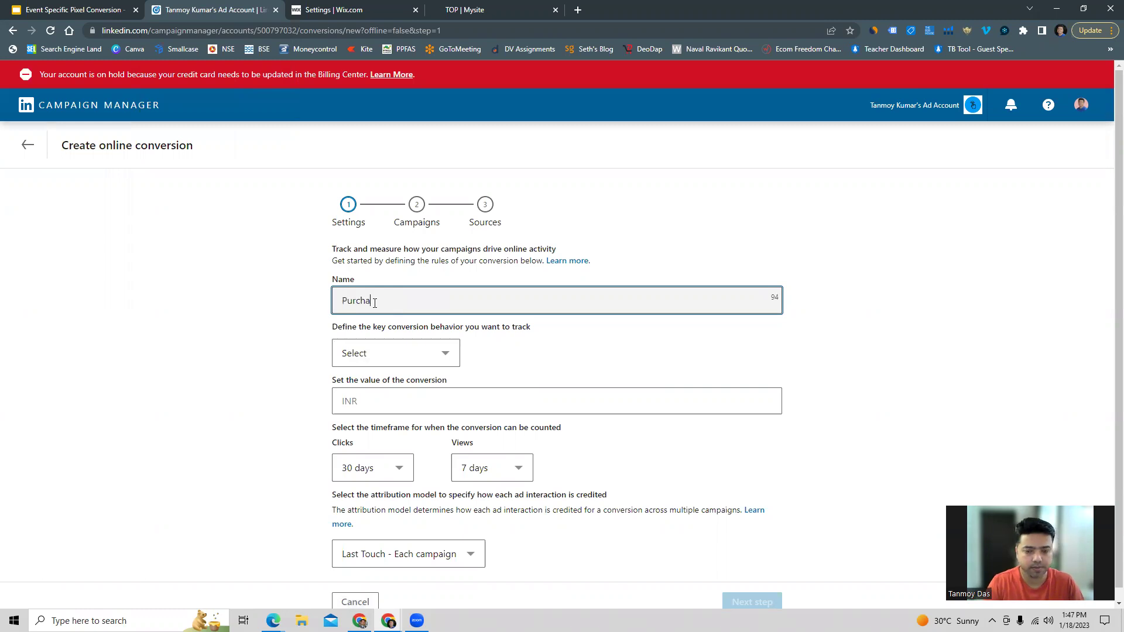
text(se)
click(398, 353)
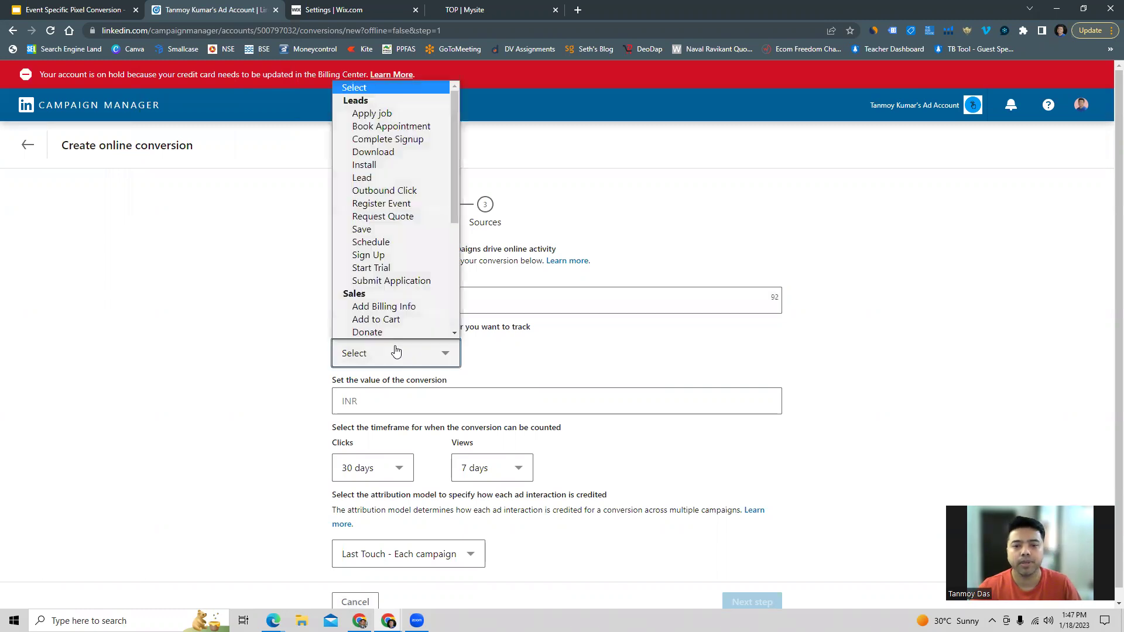
scroll(427, 227, down, 4)
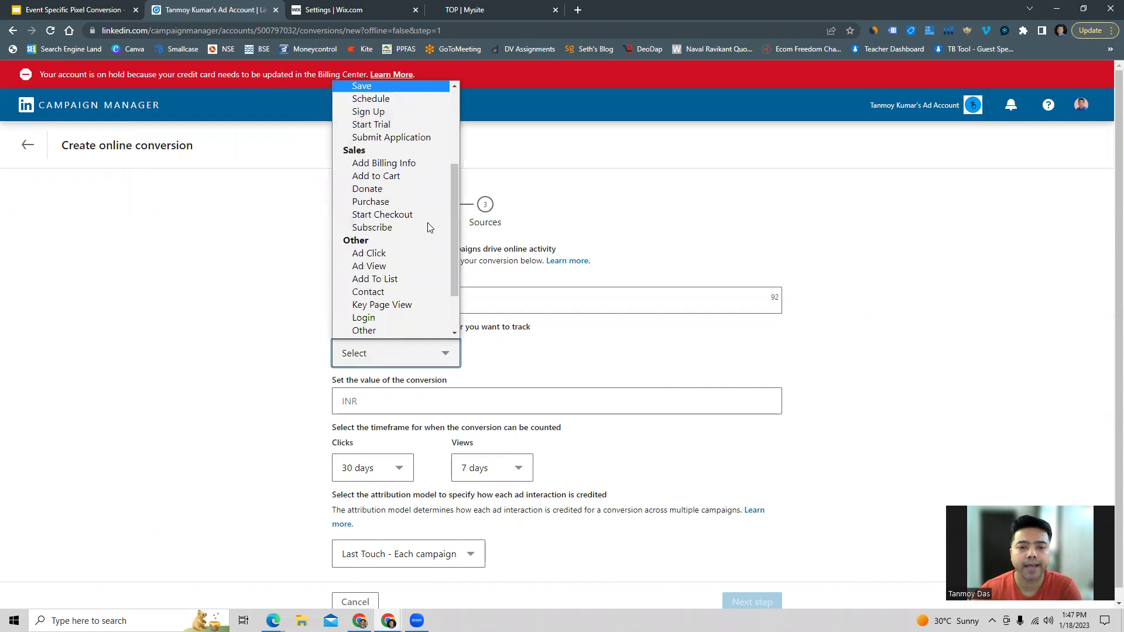
click(367, 134)
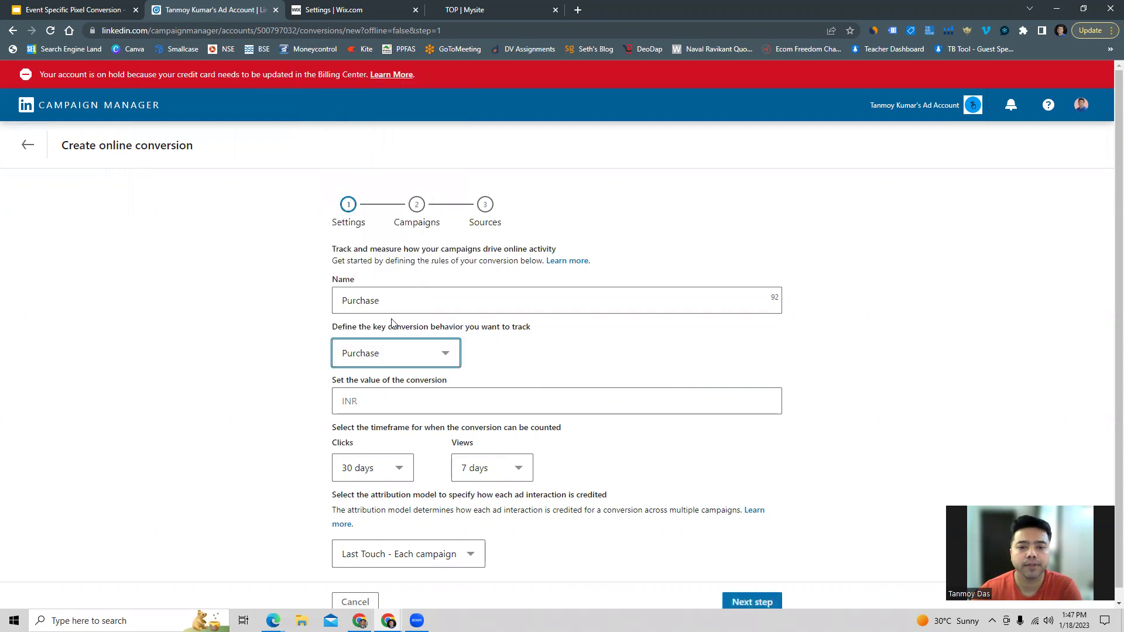
Step: Set the conversion value to ₹1,000.00 and keep Last Touch - Each campaign attribution
click(373, 397)
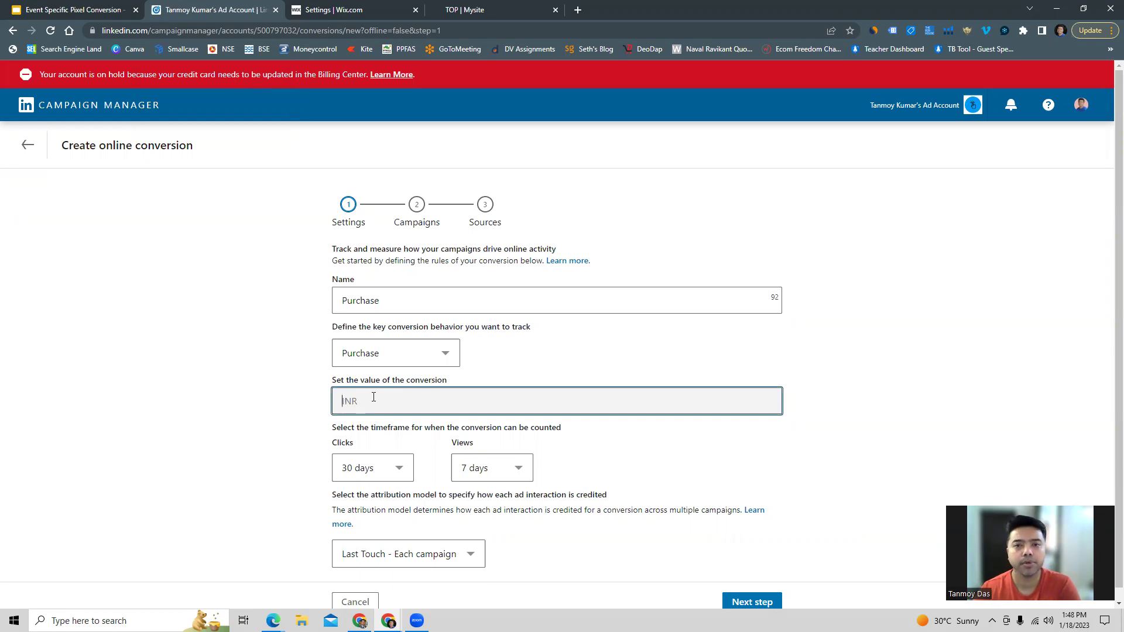
text(1000)
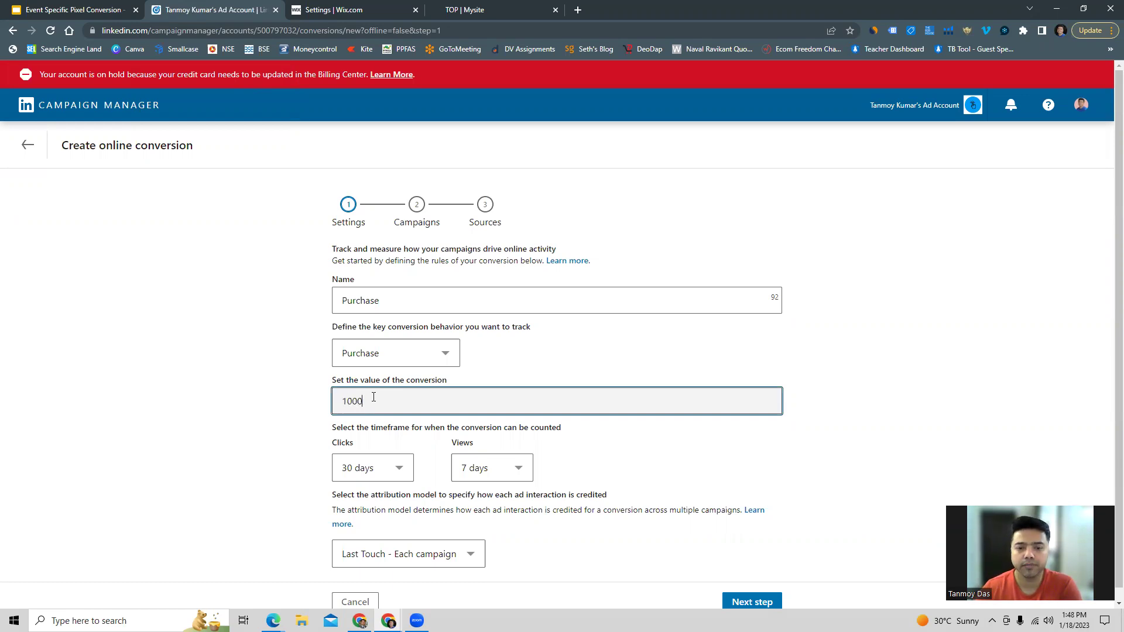
click(257, 448)
scroll(277, 416, down, 1)
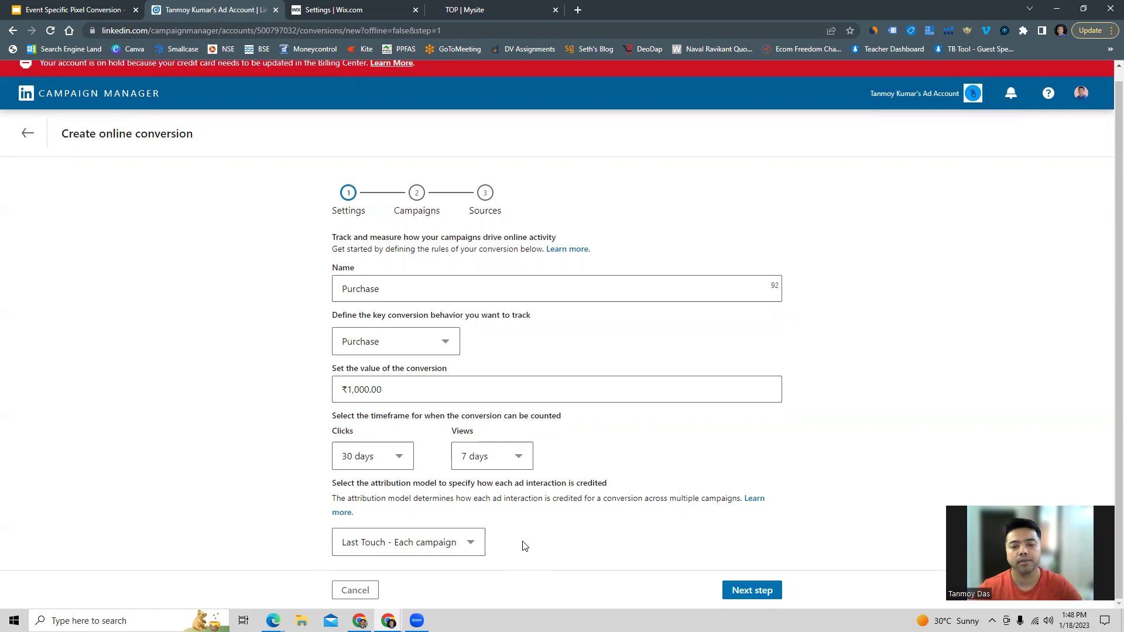
click(471, 543)
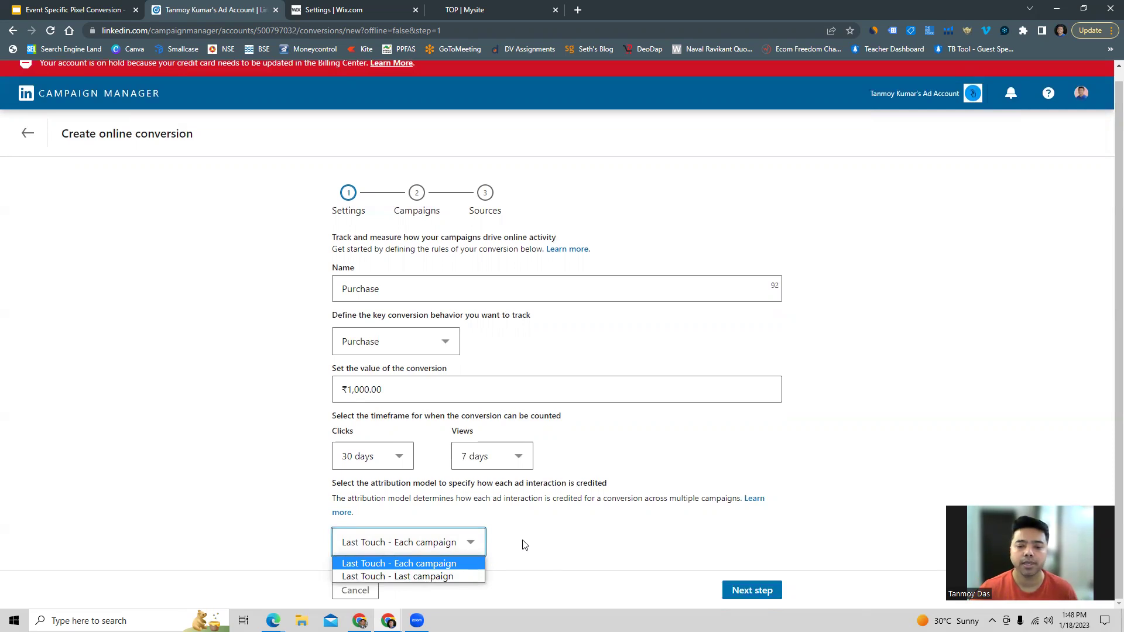
click(434, 564)
Step: Go to the campaigns step and select all five campaigns for tracking
click(750, 592)
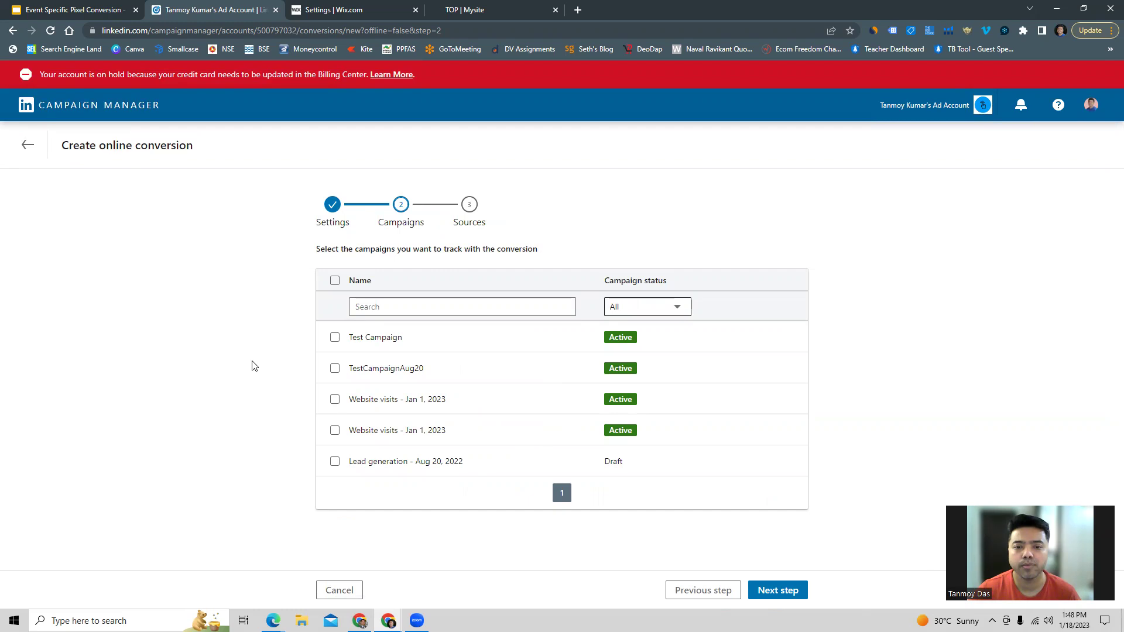
click(335, 282)
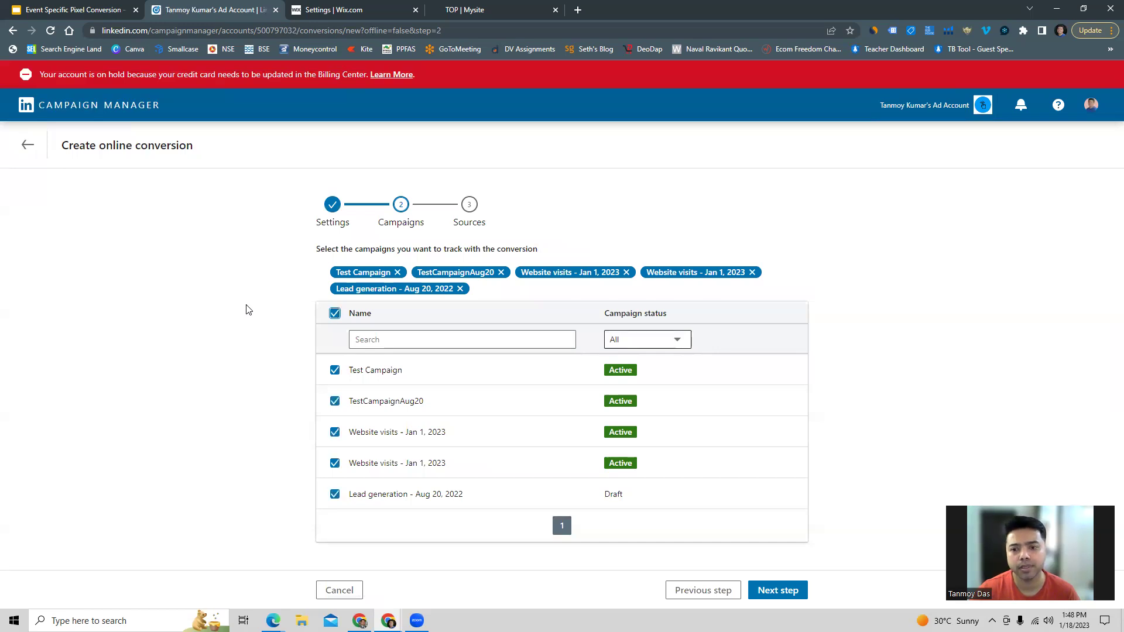
click(777, 591)
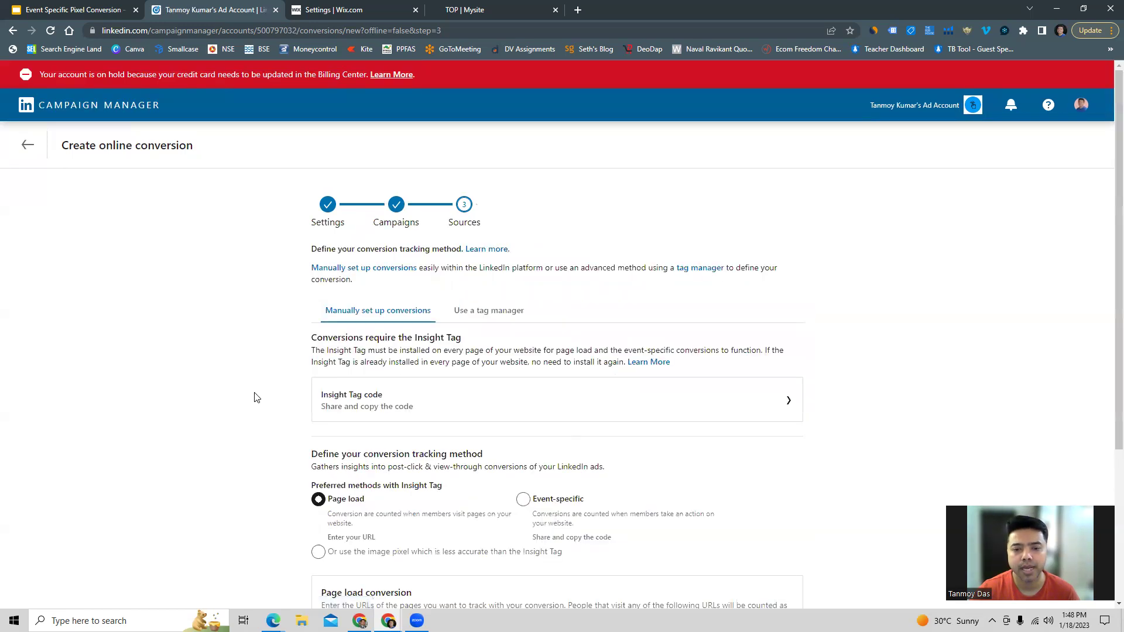
scroll(254, 398, down, 2)
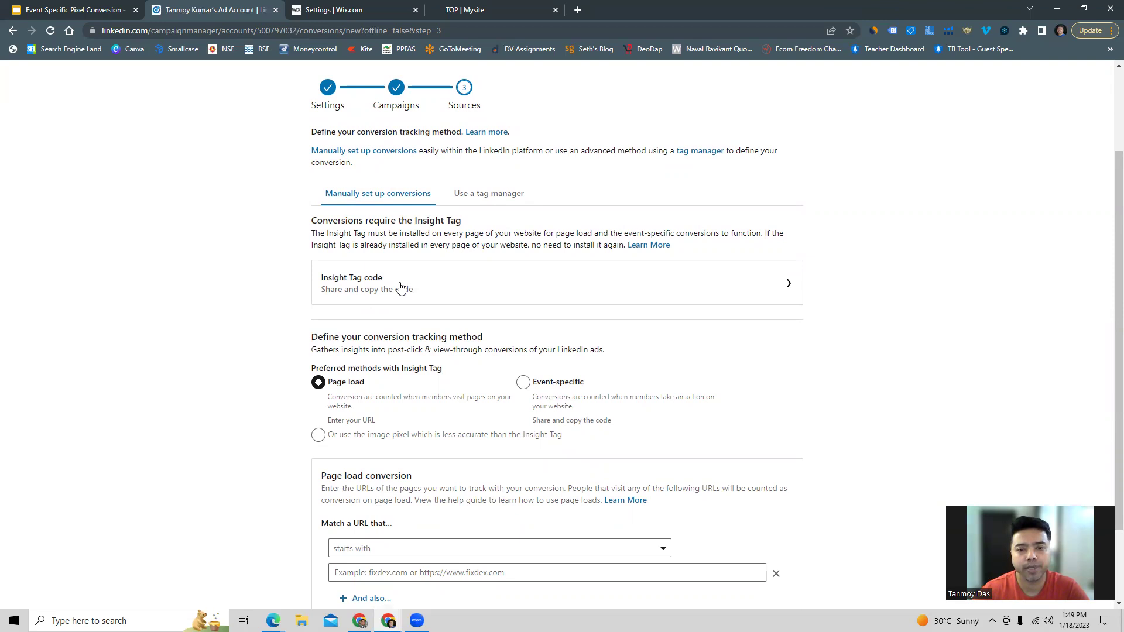
scroll(248, 315, down, 2)
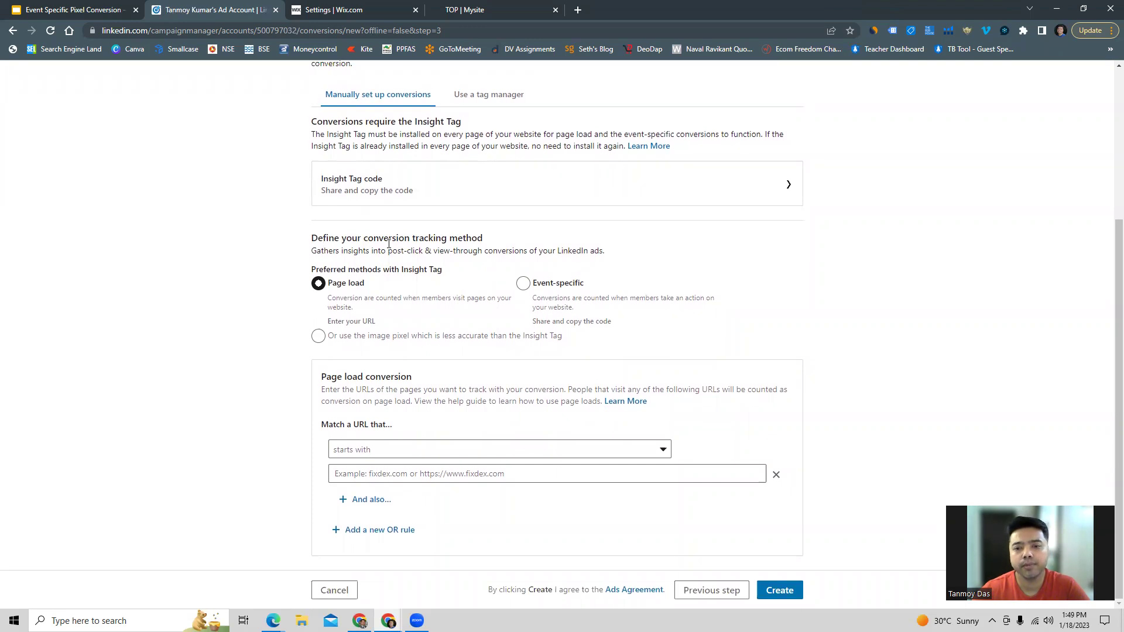
Step: Switch tracking to the image pixel method, then select and copy the image pixel code
click(367, 341)
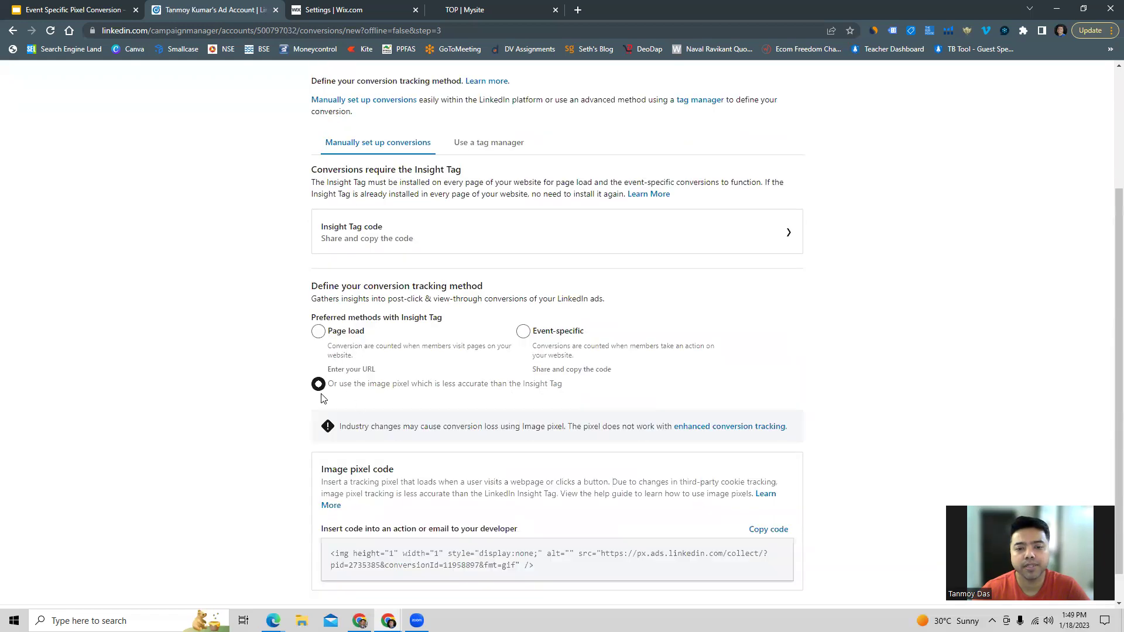
scroll(257, 374, down, 1)
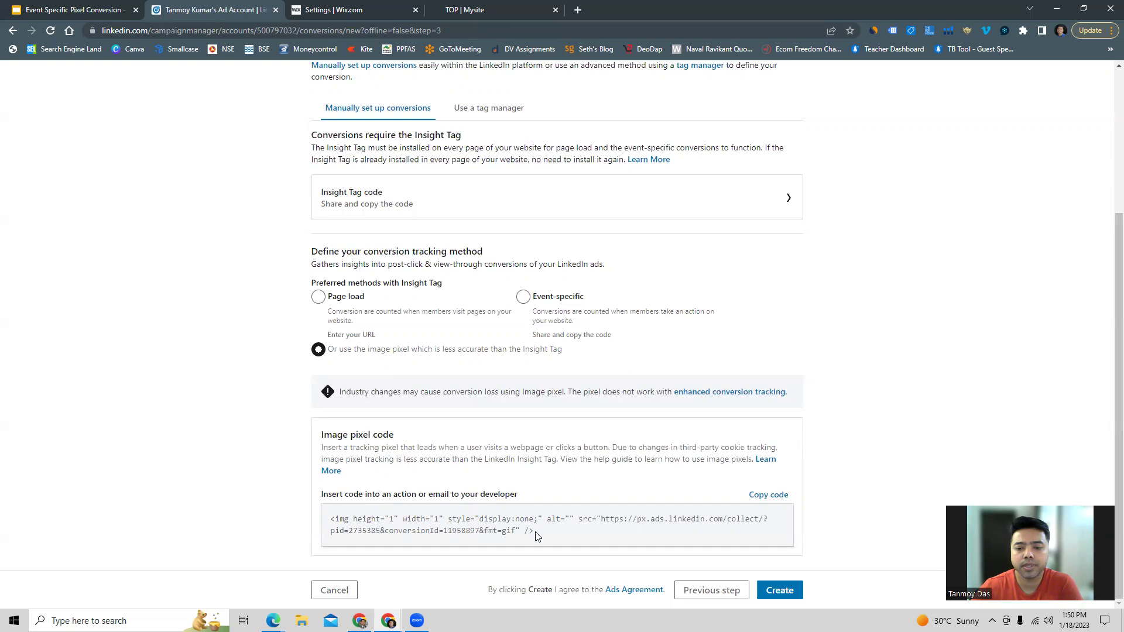
drag(535, 533, 331, 521)
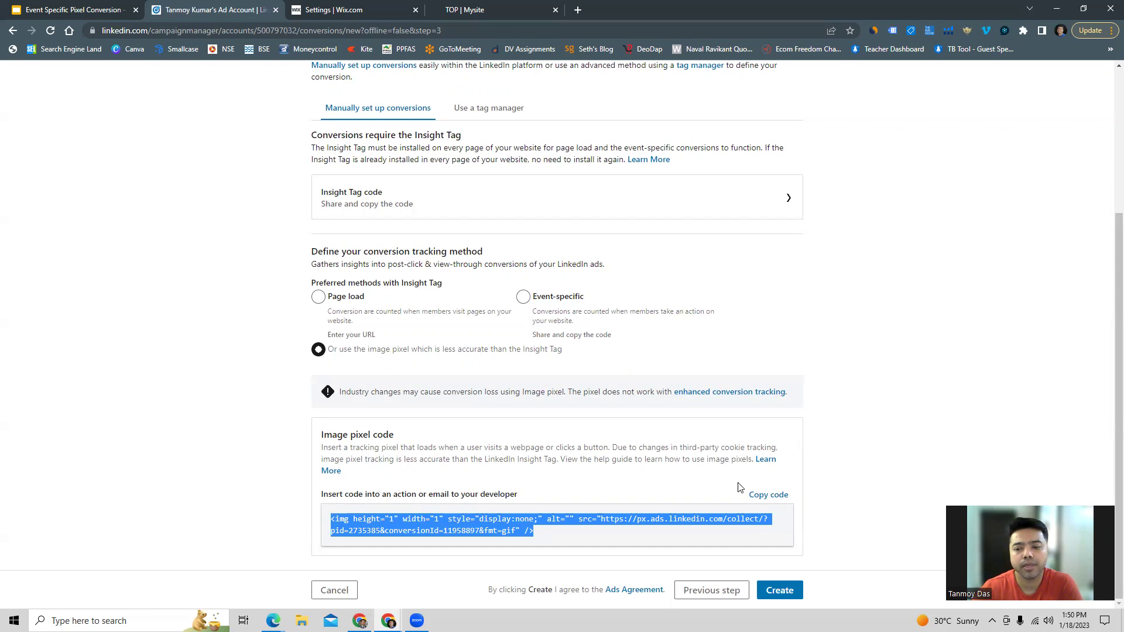
click(776, 495)
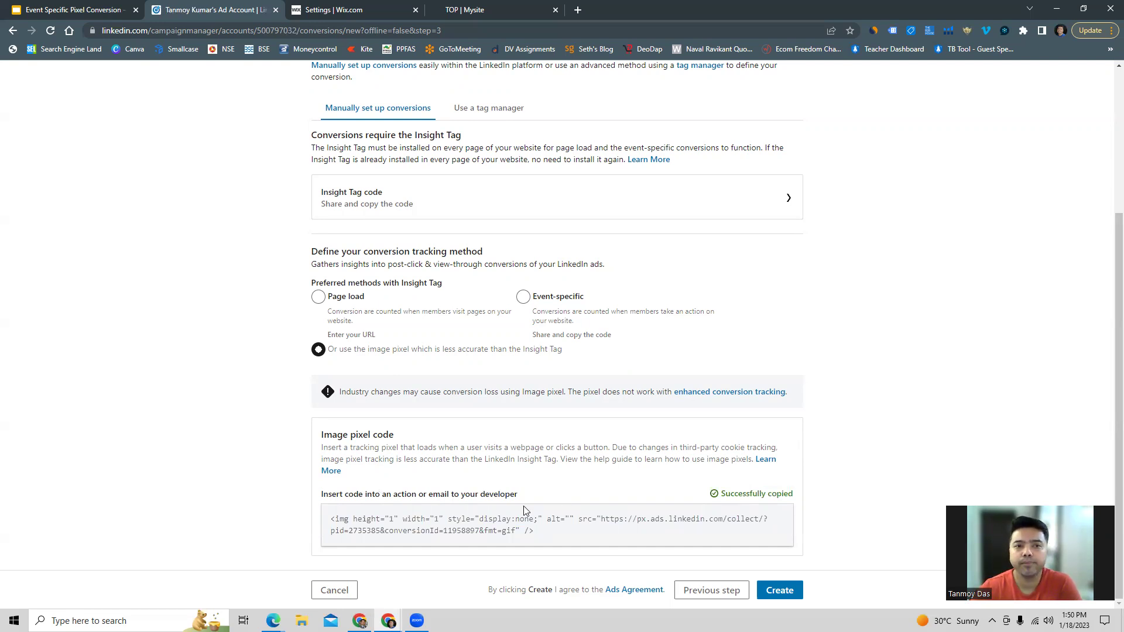
Step: Create the Purchase conversion with its image pixel source
click(784, 594)
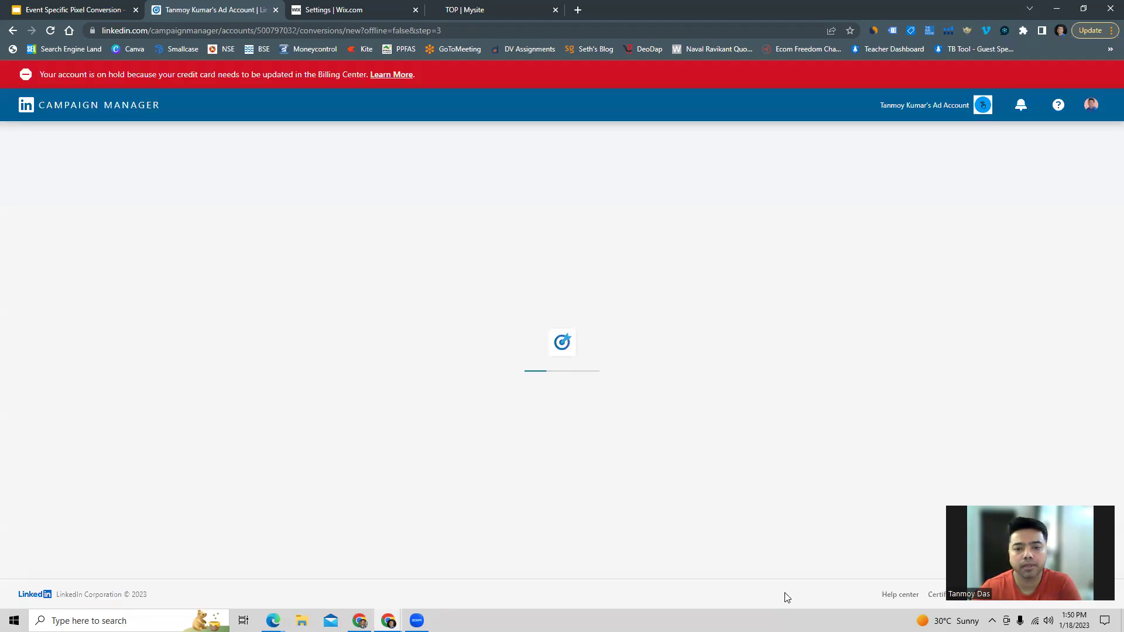